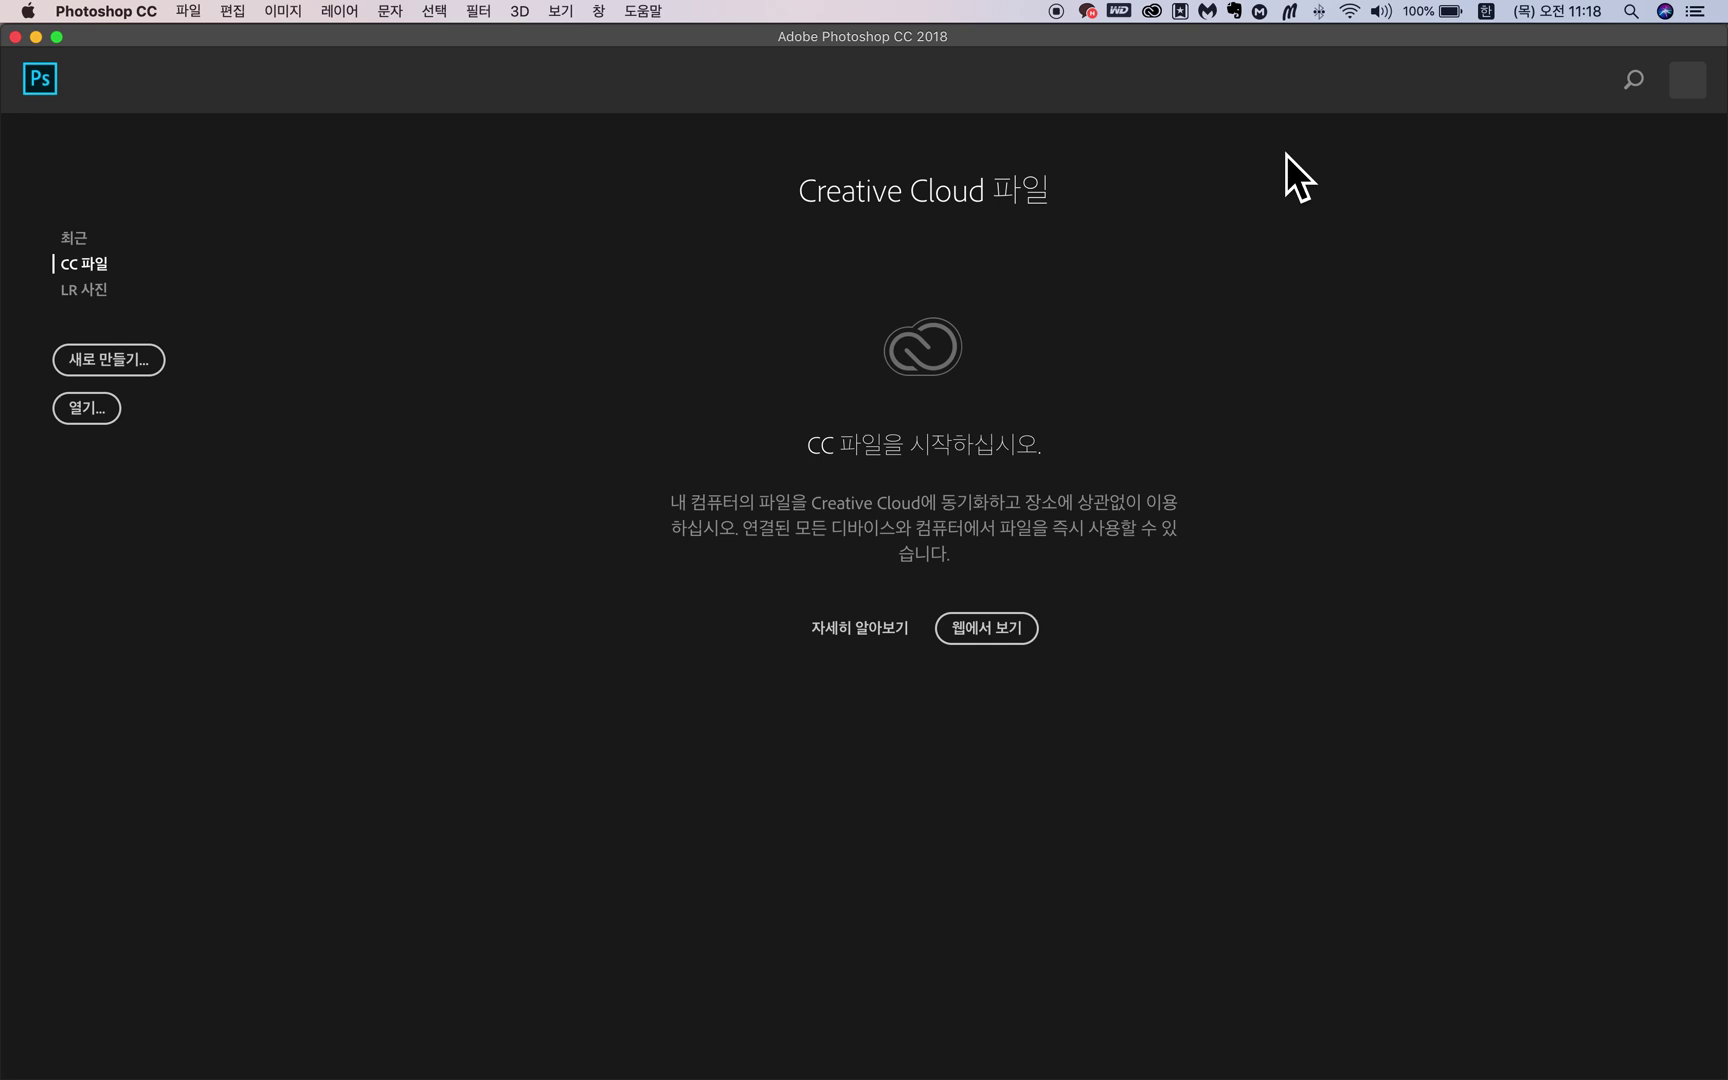
Open the image 엠마스톤.jpg from the 9-누끼따기 folder
{"action": "key", "text": "super+o"}
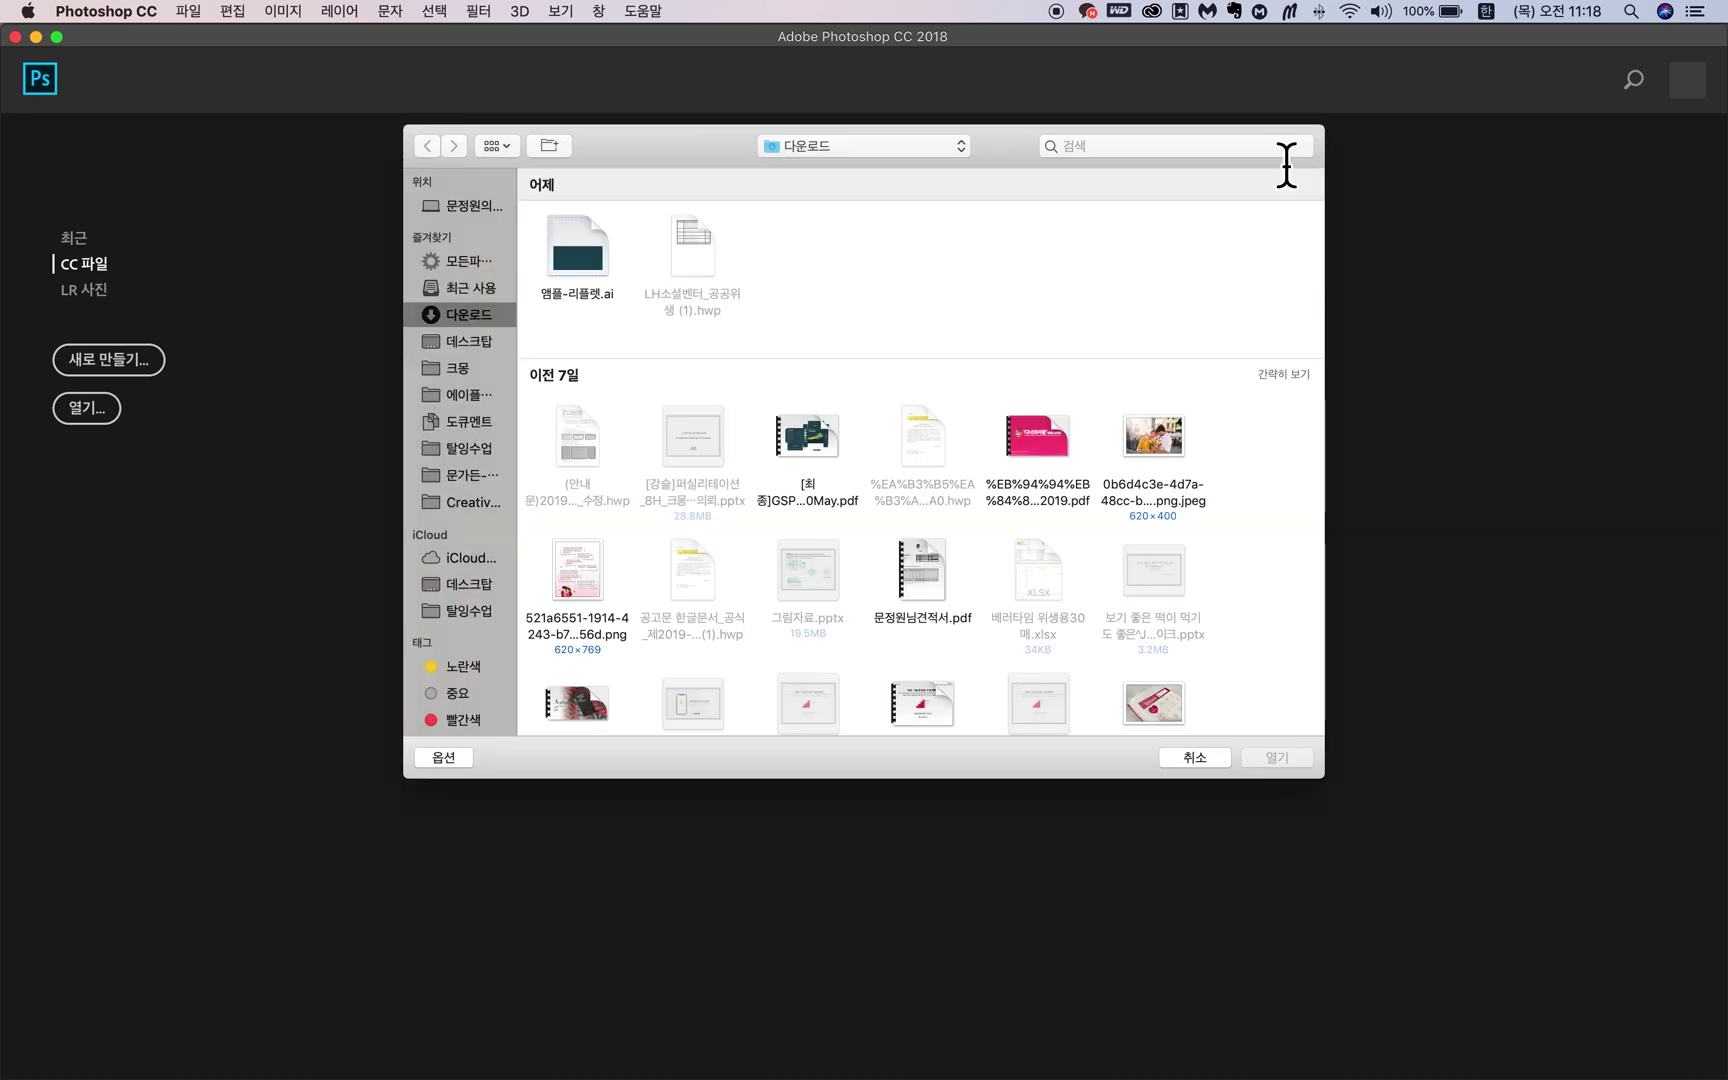
{"action": "key", "text": "Escape"}
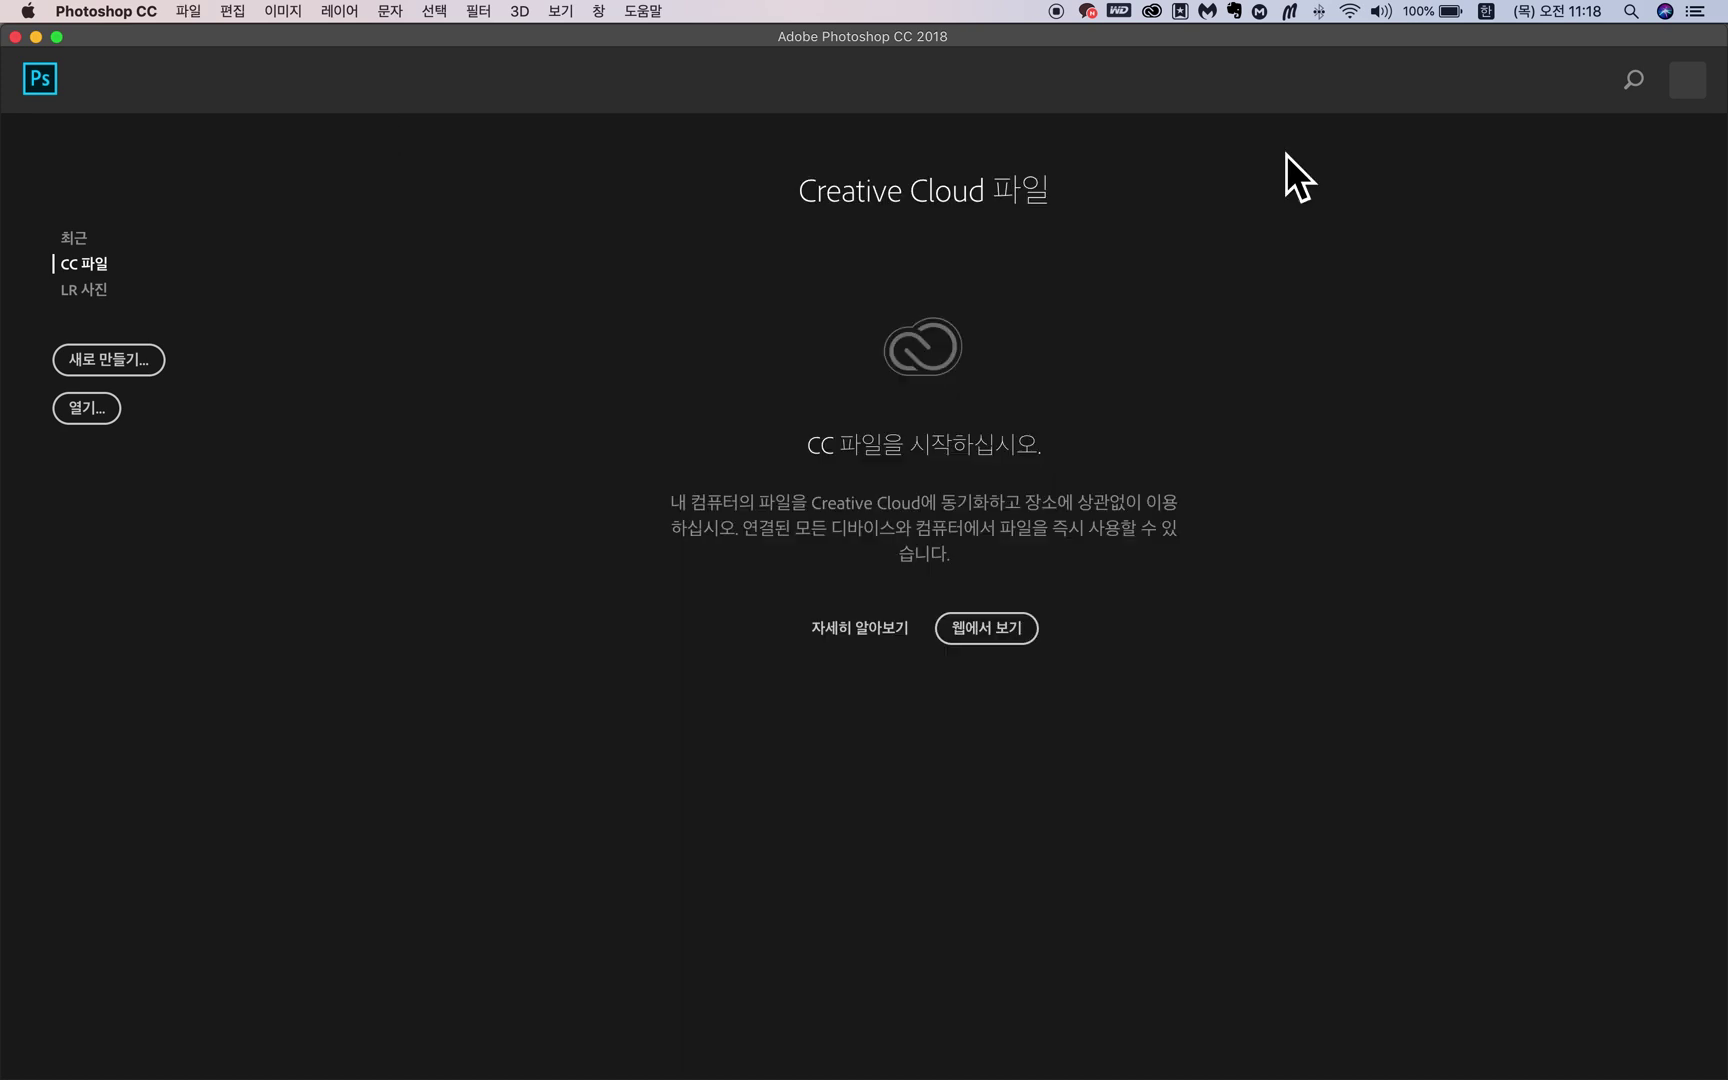
{"action": "left_click", "coordinate": [190, 16]}
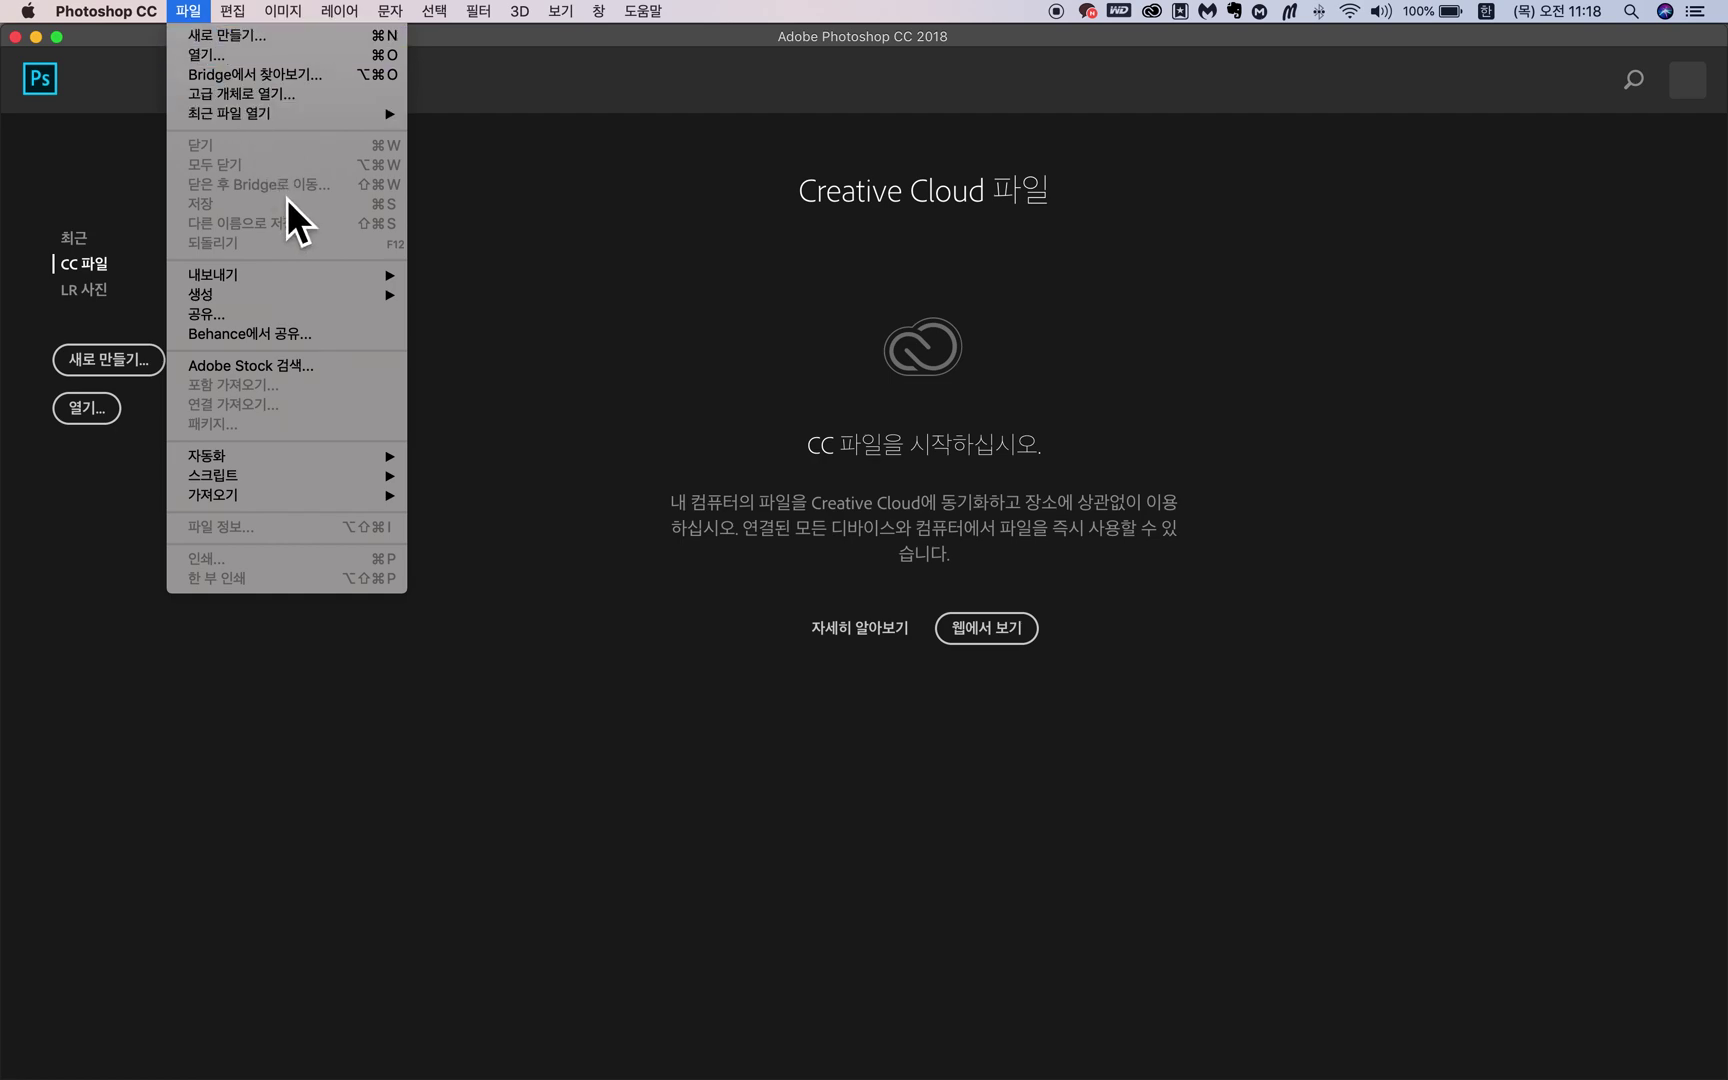
{"action": "left_click", "coordinate": [281, 58]}
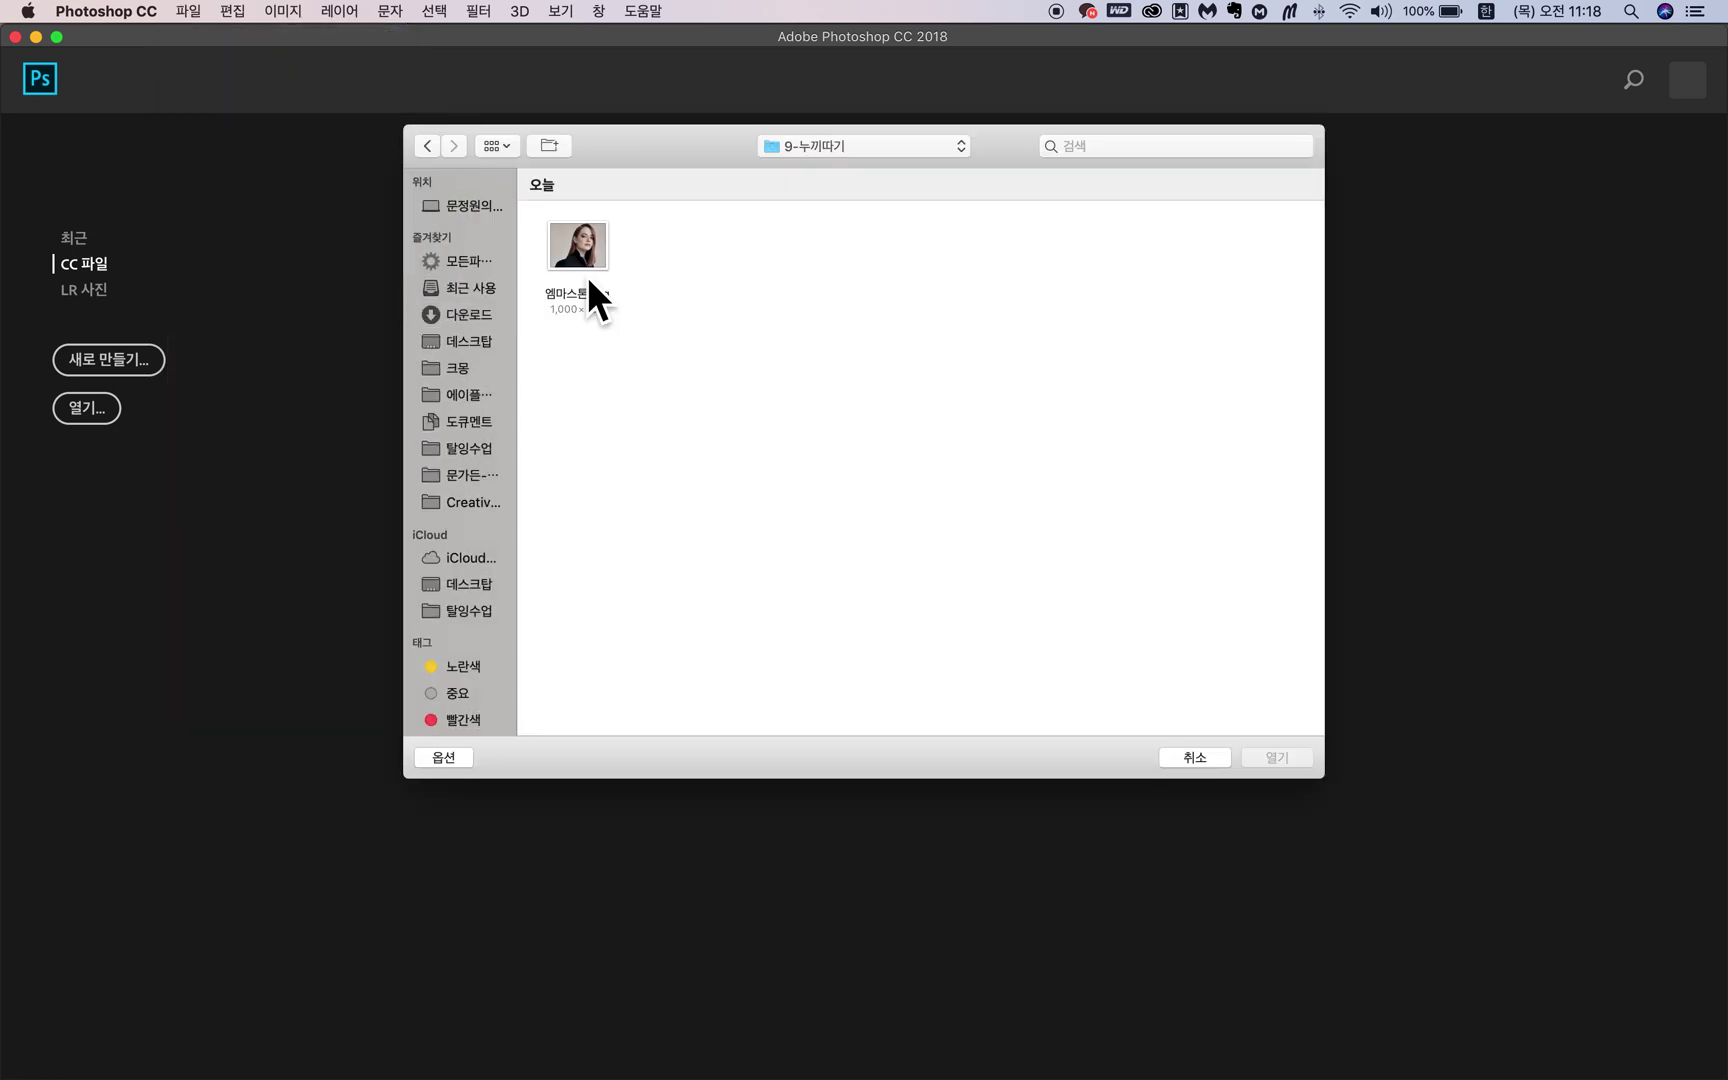
{"action": "left_click", "coordinate": [601, 258]}
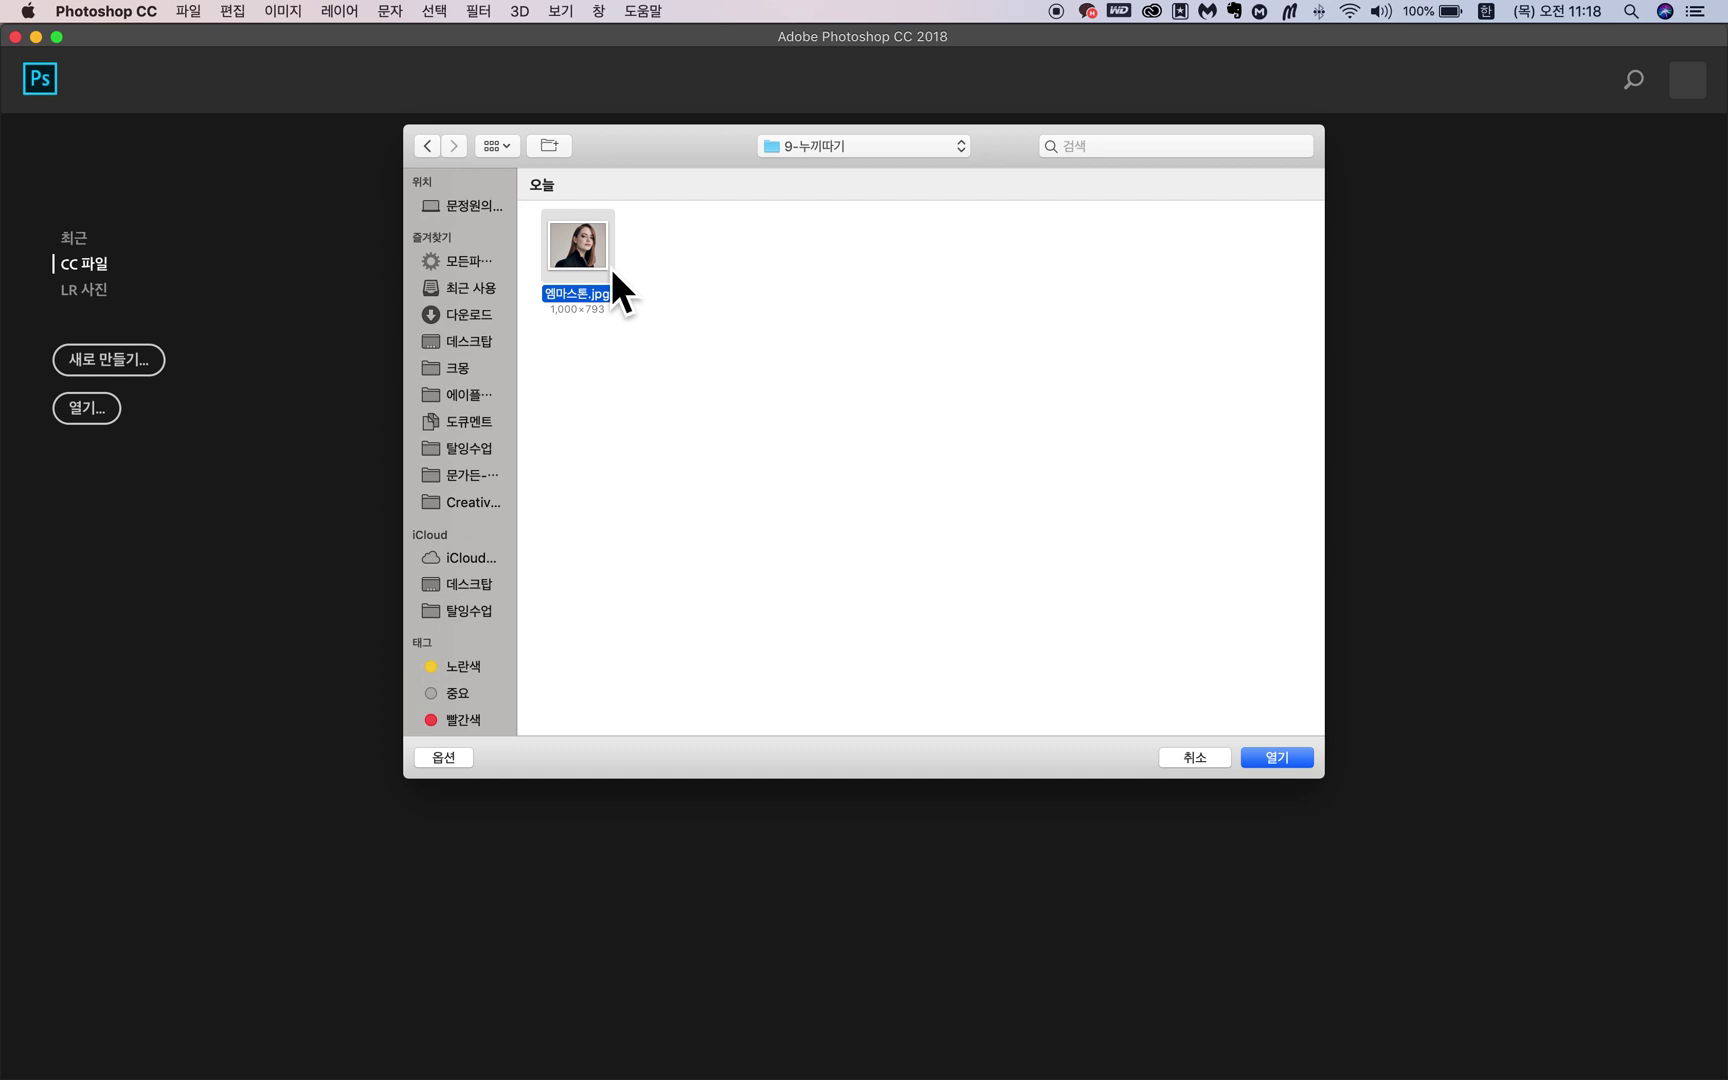
{"action": "double_click", "coordinate": [609, 270]}
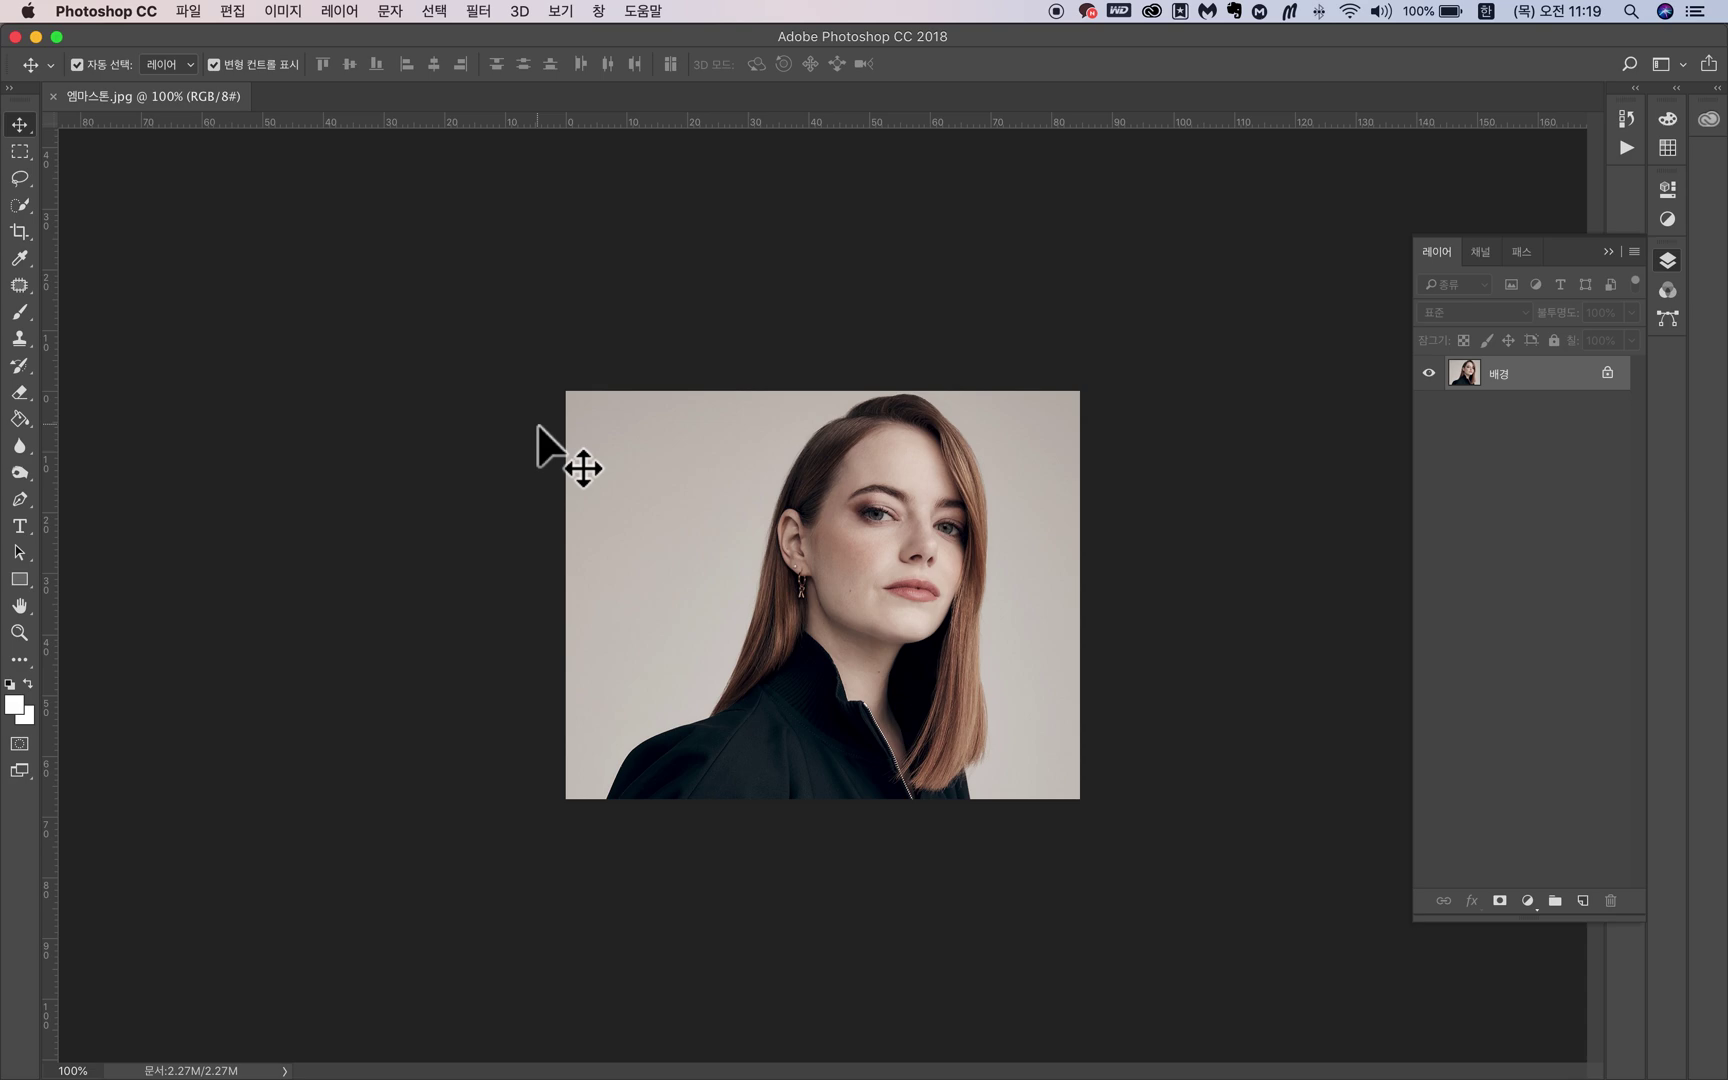
Select the woman's whole figure with the Quick Selection tool in add mode, using a 49 px brush
{"action": "left_click", "coordinate": [26, 217]}
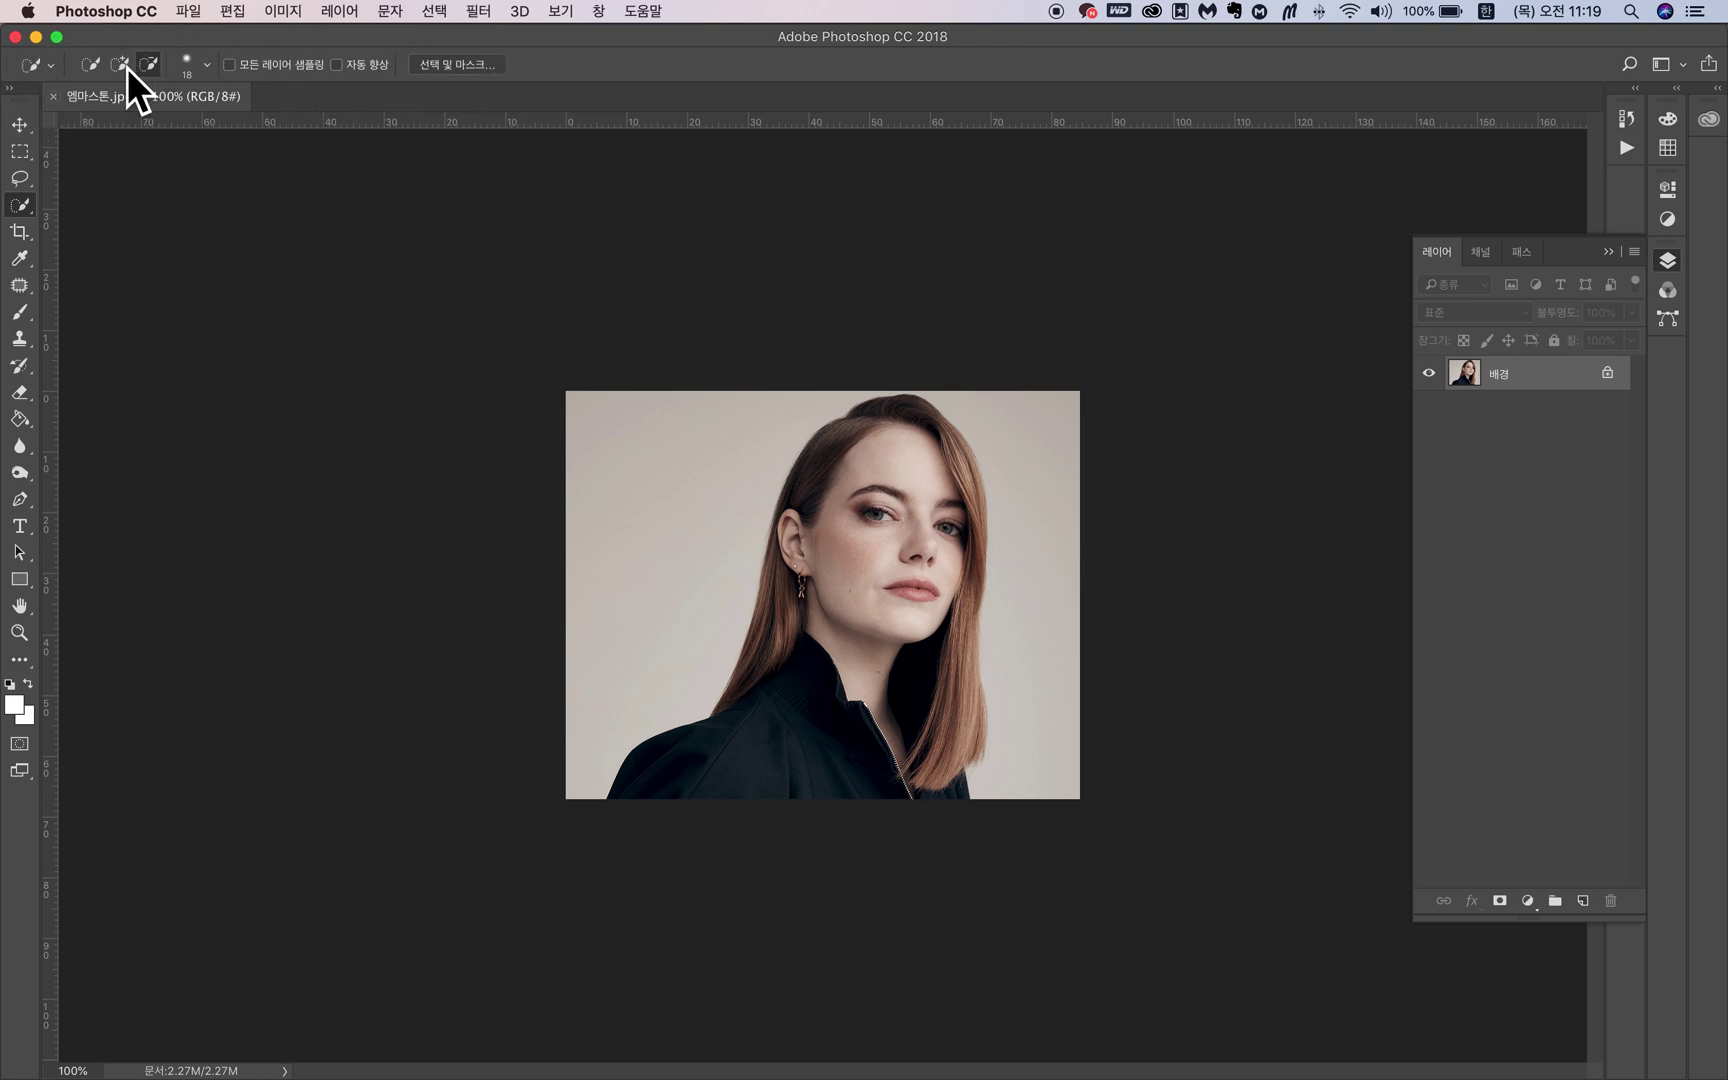
{"action": "left_click", "coordinate": [100, 78]}
{"action": "left_click", "coordinate": [99, 80]}
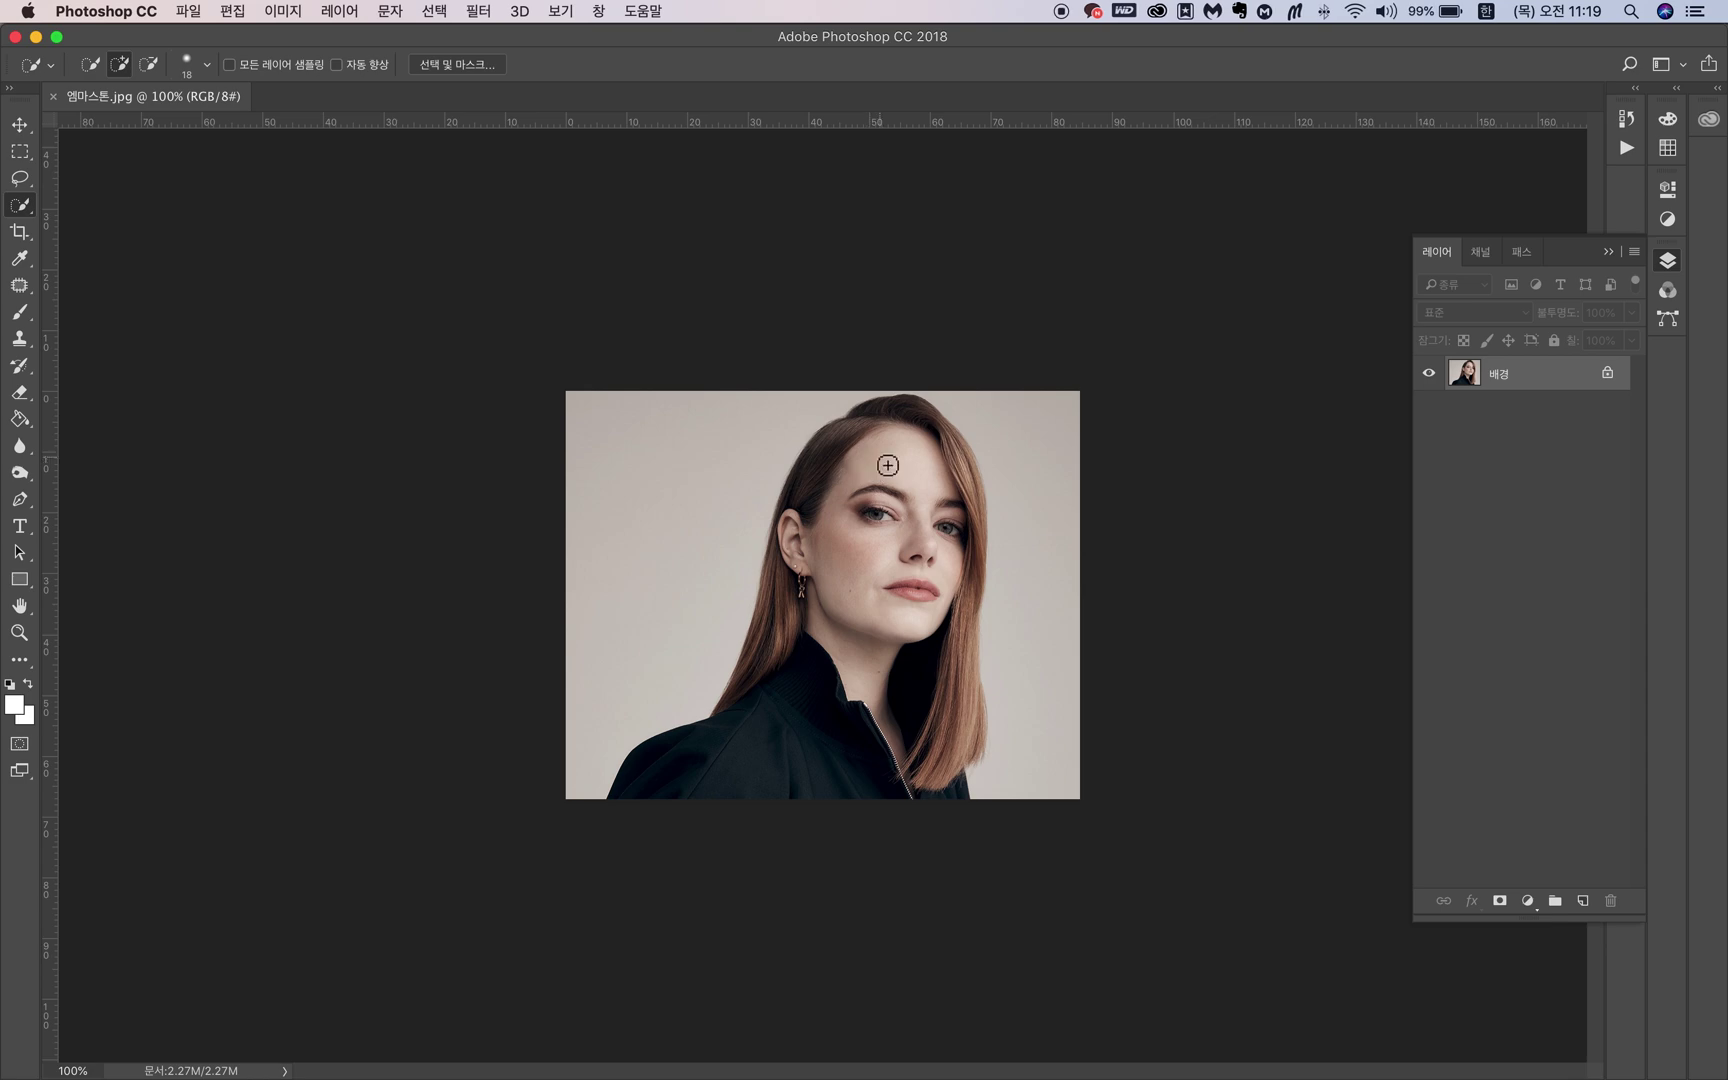
{"action": "left_click", "coordinate": [210, 76]}
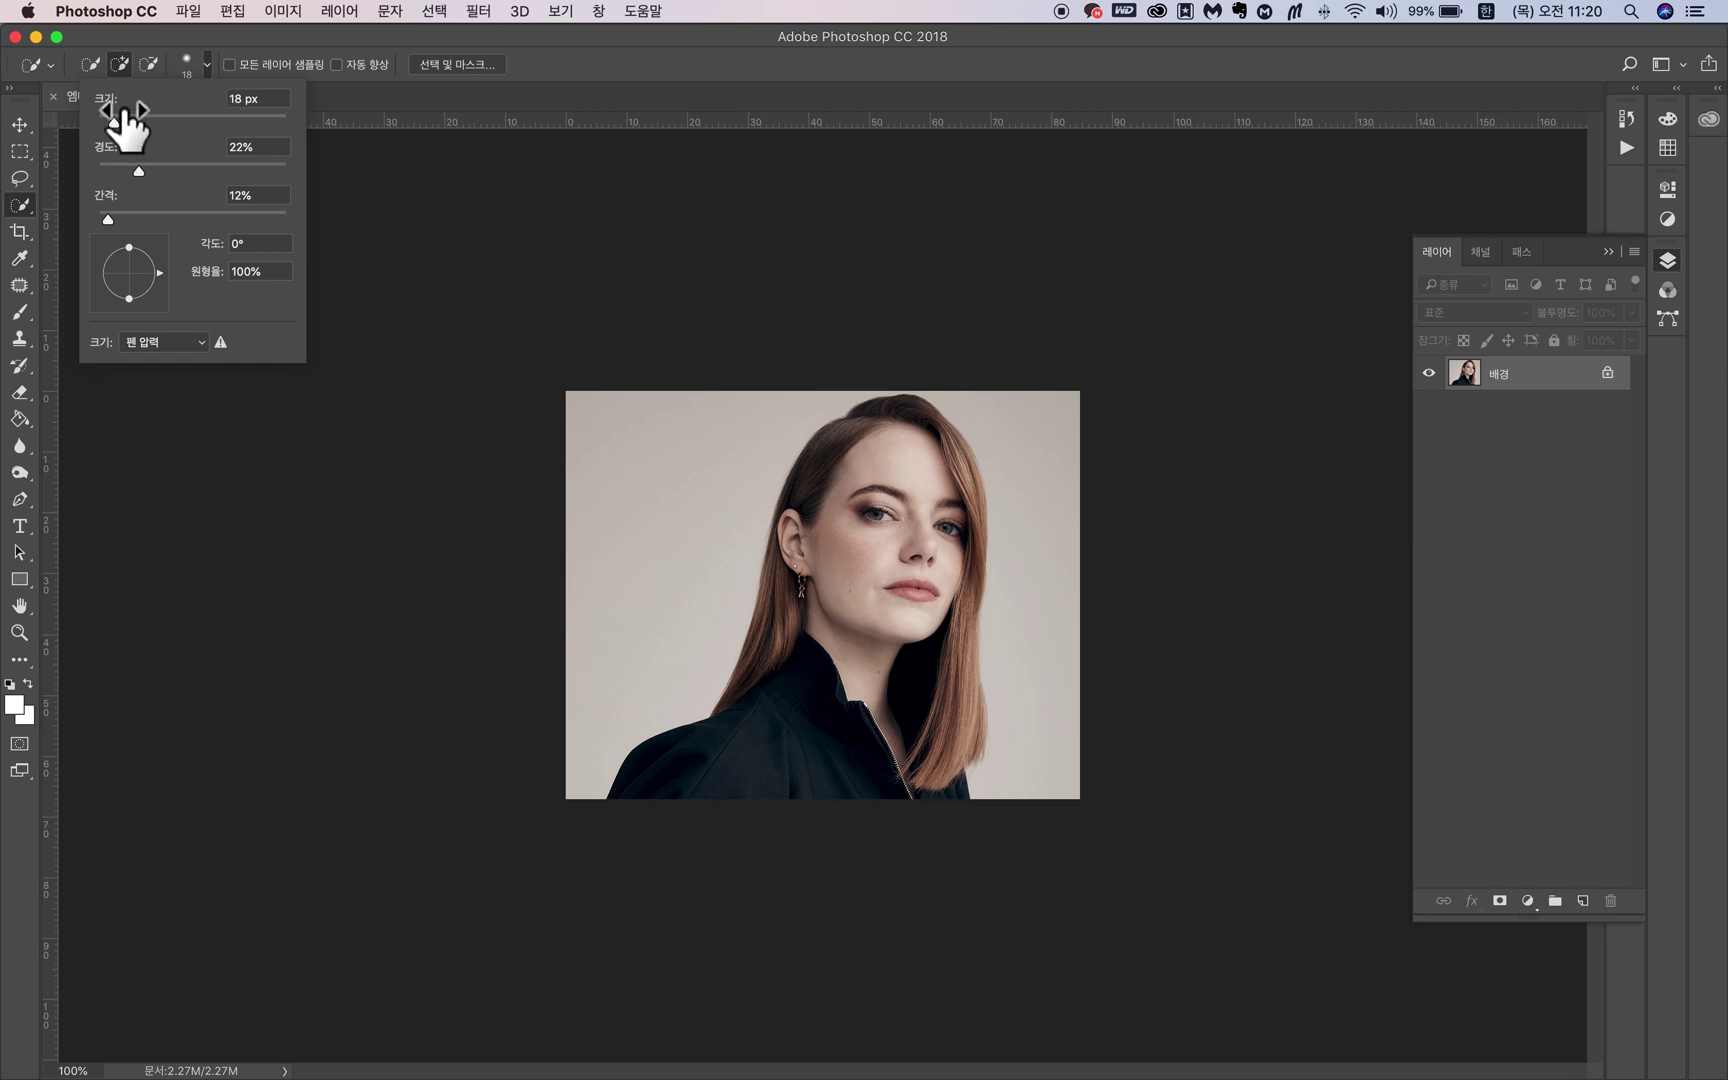
{"action": "left_click_drag", "start_coordinate": [125, 132], "coordinate": [149, 132]}
{"action": "left_click_drag", "start_coordinate": [147, 131], "coordinate": [110, 129]}
{"action": "left_click_drag", "start_coordinate": [103, 129], "coordinate": [153, 132]}
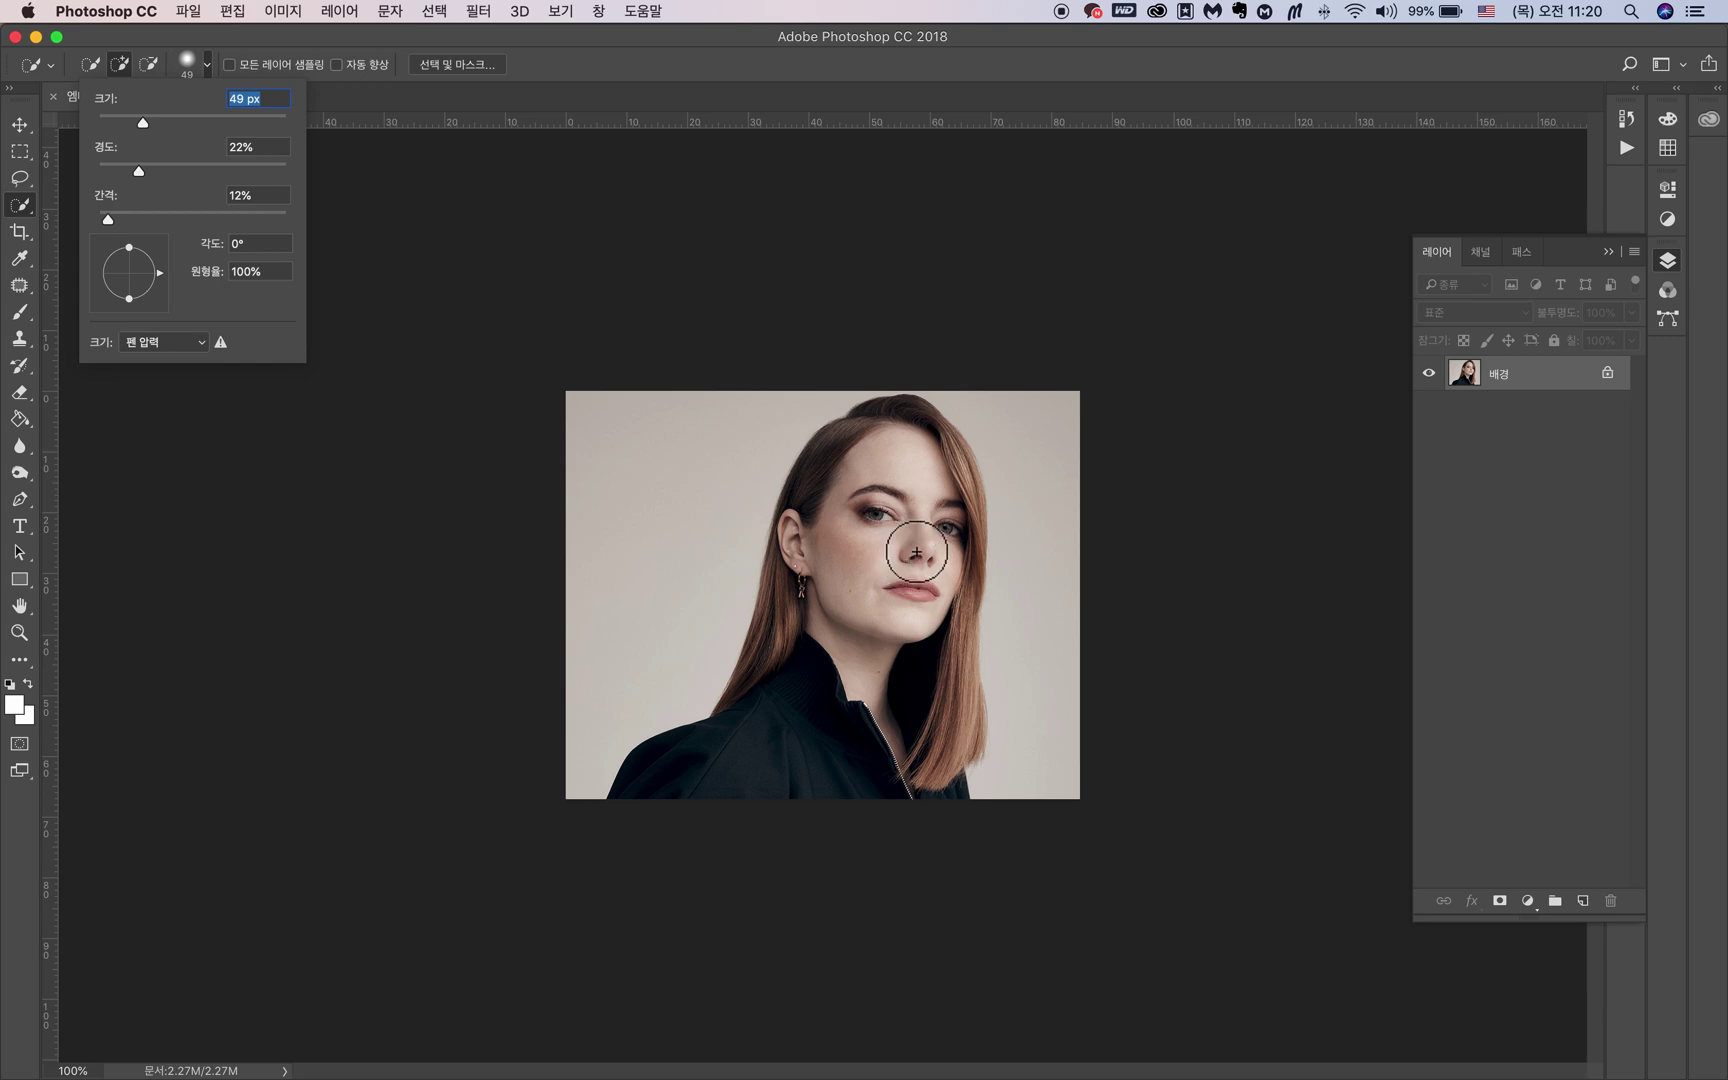
{"action": "mouse_move", "coordinate": [917, 554]}
{"action": "left_mouse_down"}
{"action": "mouse_move", "coordinate": [904, 513]}
{"action": "mouse_move", "coordinate": [862, 501]}
{"action": "mouse_move", "coordinate": [874, 571]}
{"action": "mouse_move", "coordinate": [839, 642]}
{"action": "mouse_move", "coordinate": [801, 651]}
{"action": "mouse_move", "coordinate": [924, 545]}
{"action": "mouse_move", "coordinate": [966, 497]}
{"action": "mouse_move", "coordinate": [959, 476]}
{"action": "mouse_move", "coordinate": [981, 481]}
{"action": "mouse_move", "coordinate": [970, 463]}
{"action": "mouse_move", "coordinate": [987, 530]}
{"action": "mouse_move", "coordinate": [990, 509]}
{"action": "mouse_move", "coordinate": [990, 611]}
{"action": "mouse_move", "coordinate": [913, 780]}
{"action": "mouse_move", "coordinate": [823, 760]}
{"action": "mouse_move", "coordinate": [721, 827]}
{"action": "mouse_move", "coordinate": [885, 778]}
{"action": "mouse_move", "coordinate": [970, 786]}
{"action": "mouse_move", "coordinate": [955, 735]}
{"action": "mouse_move", "coordinate": [985, 749]}
{"action": "mouse_move", "coordinate": [986, 702]}
{"action": "mouse_move", "coordinate": [973, 757]}
{"action": "left_mouse_up"}
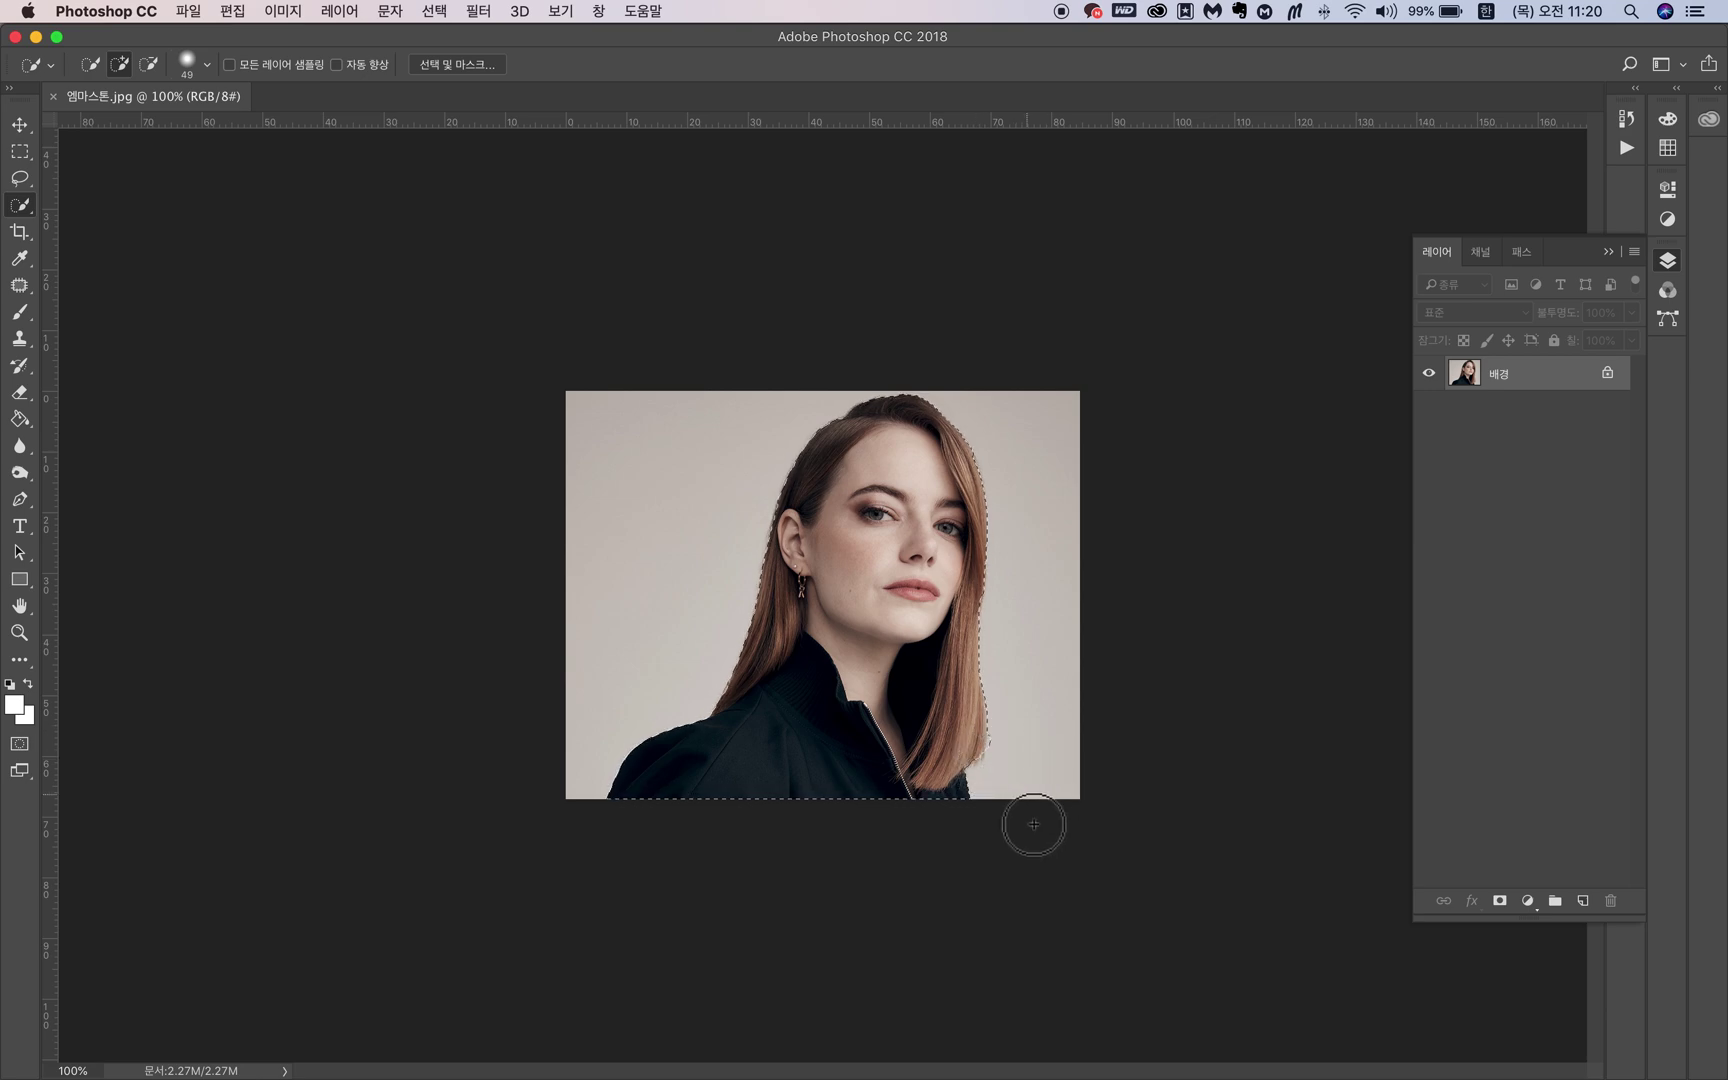
Subtract the excess background beside the hair ends on the image's right from the selection, using a 13 px brush
{"action": "key", "text": "super+plus"}
{"action": "key", "text": "super+plus"}
{"action": "key", "text": "super+plus"}
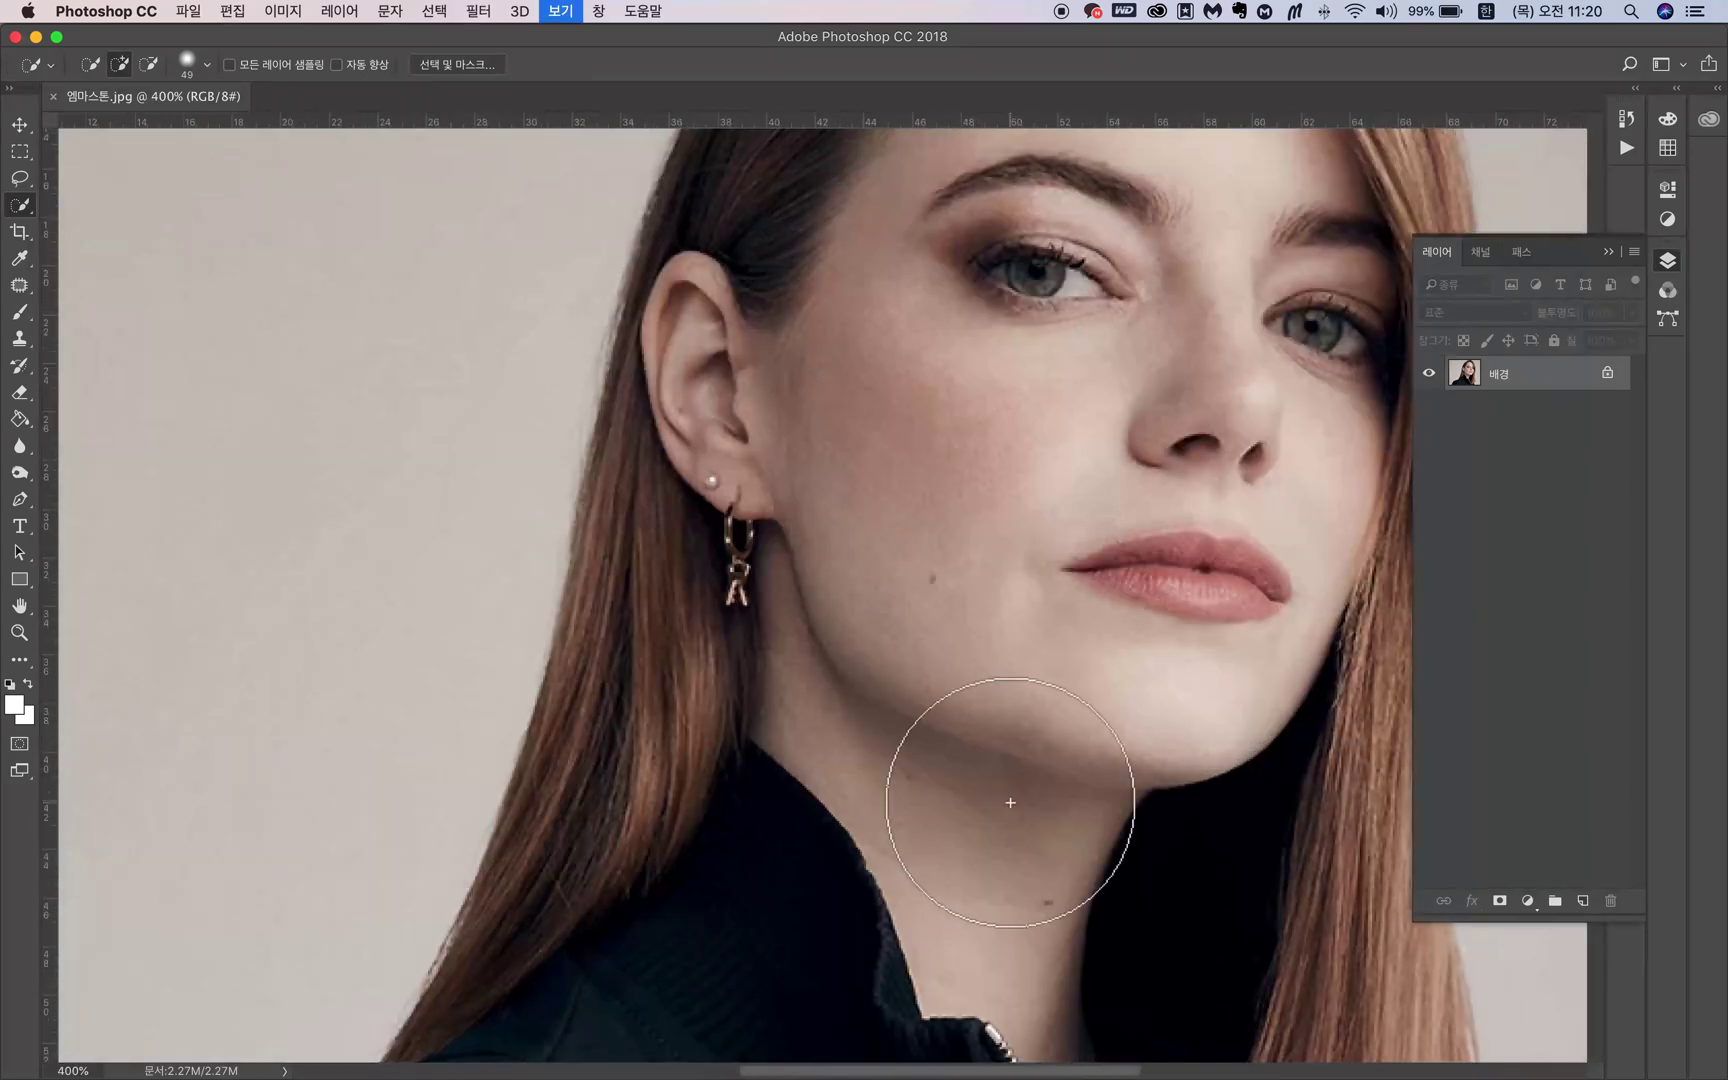
{"action": "scroll", "coordinate": [1011, 796], "scroll_direction": "down", "scroll_amount": 10}
{"action": "scroll", "coordinate": [1011, 795], "scroll_direction": "right", "scroll_amount": 10}
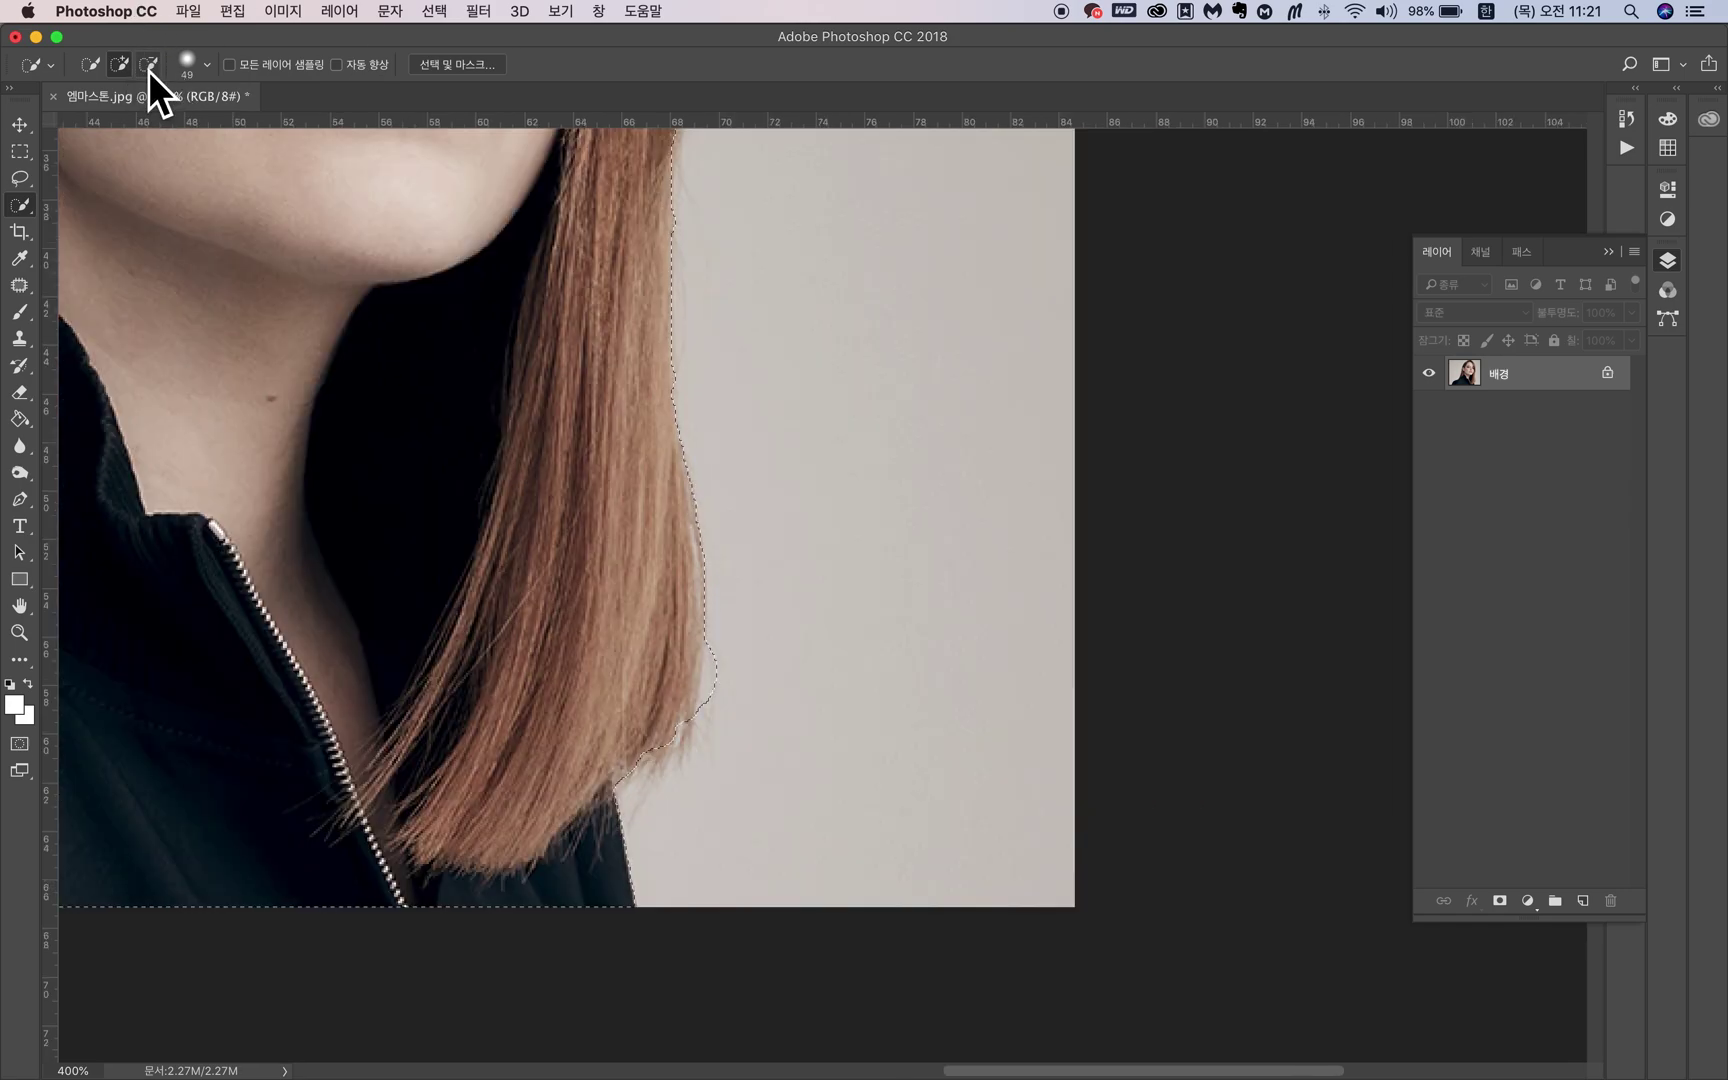
{"action": "left_click", "coordinate": [149, 66]}
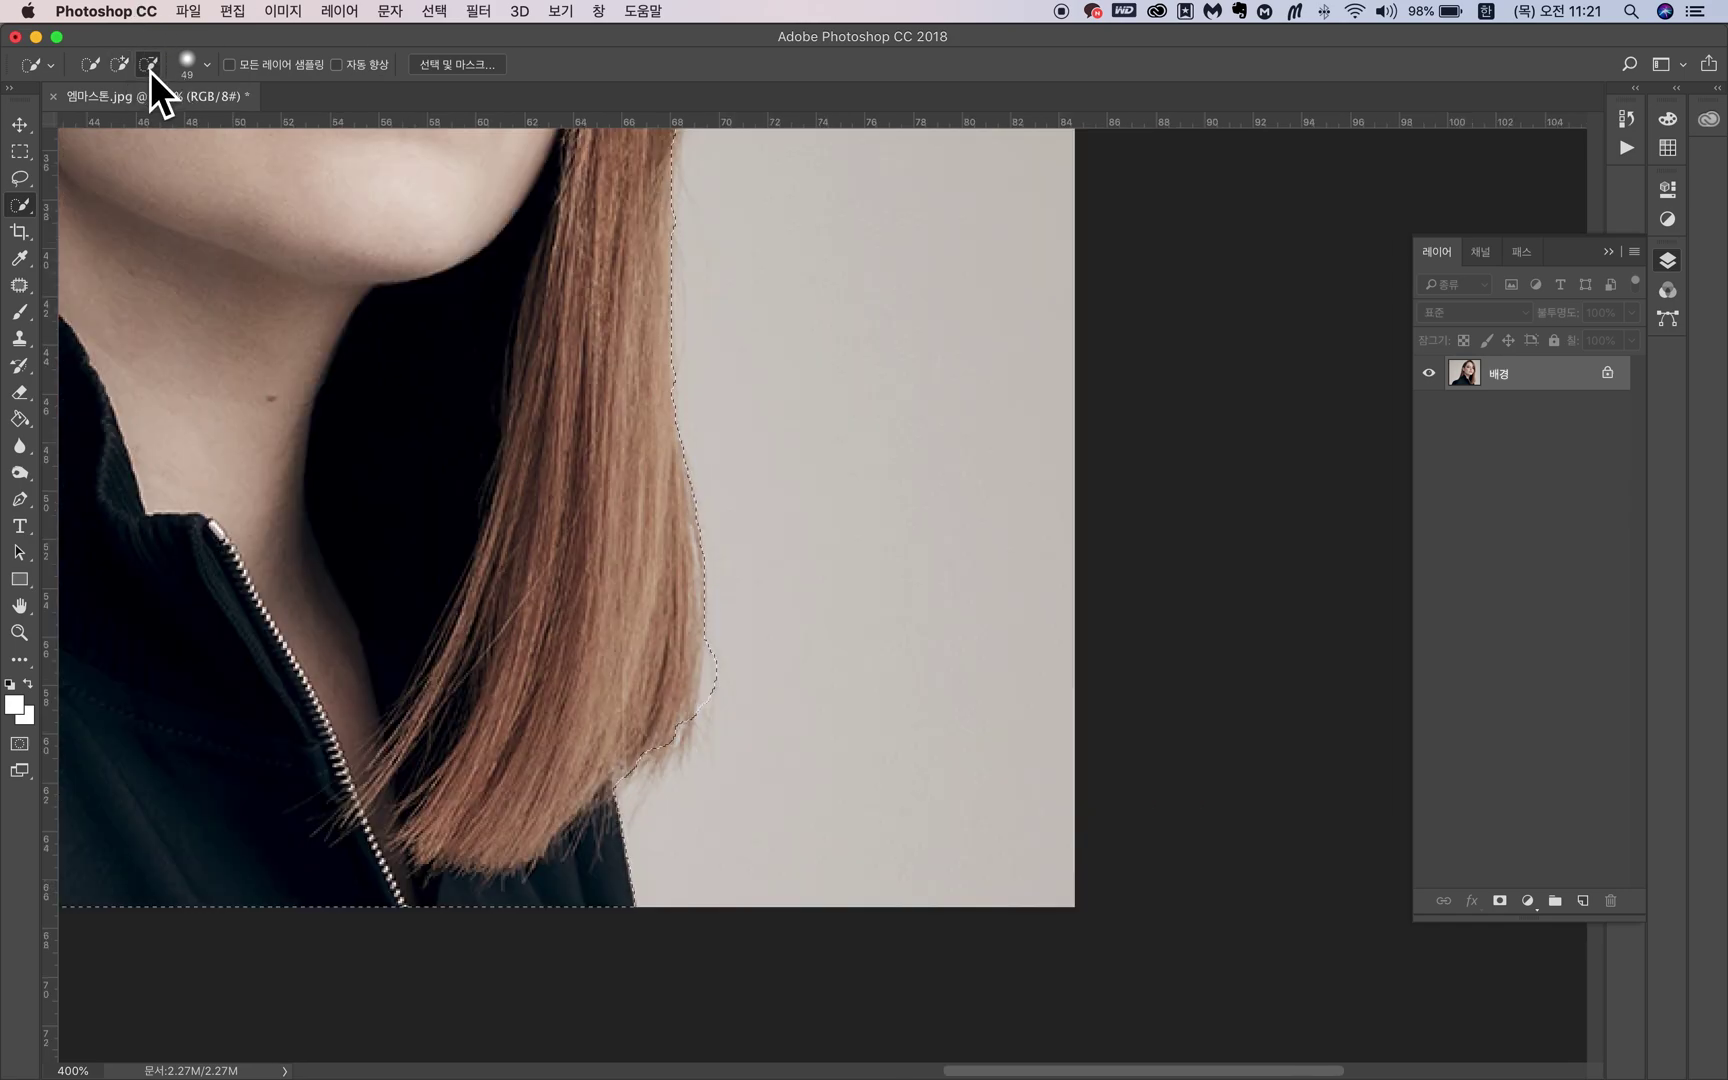
{"action": "left_click", "coordinate": [217, 76]}
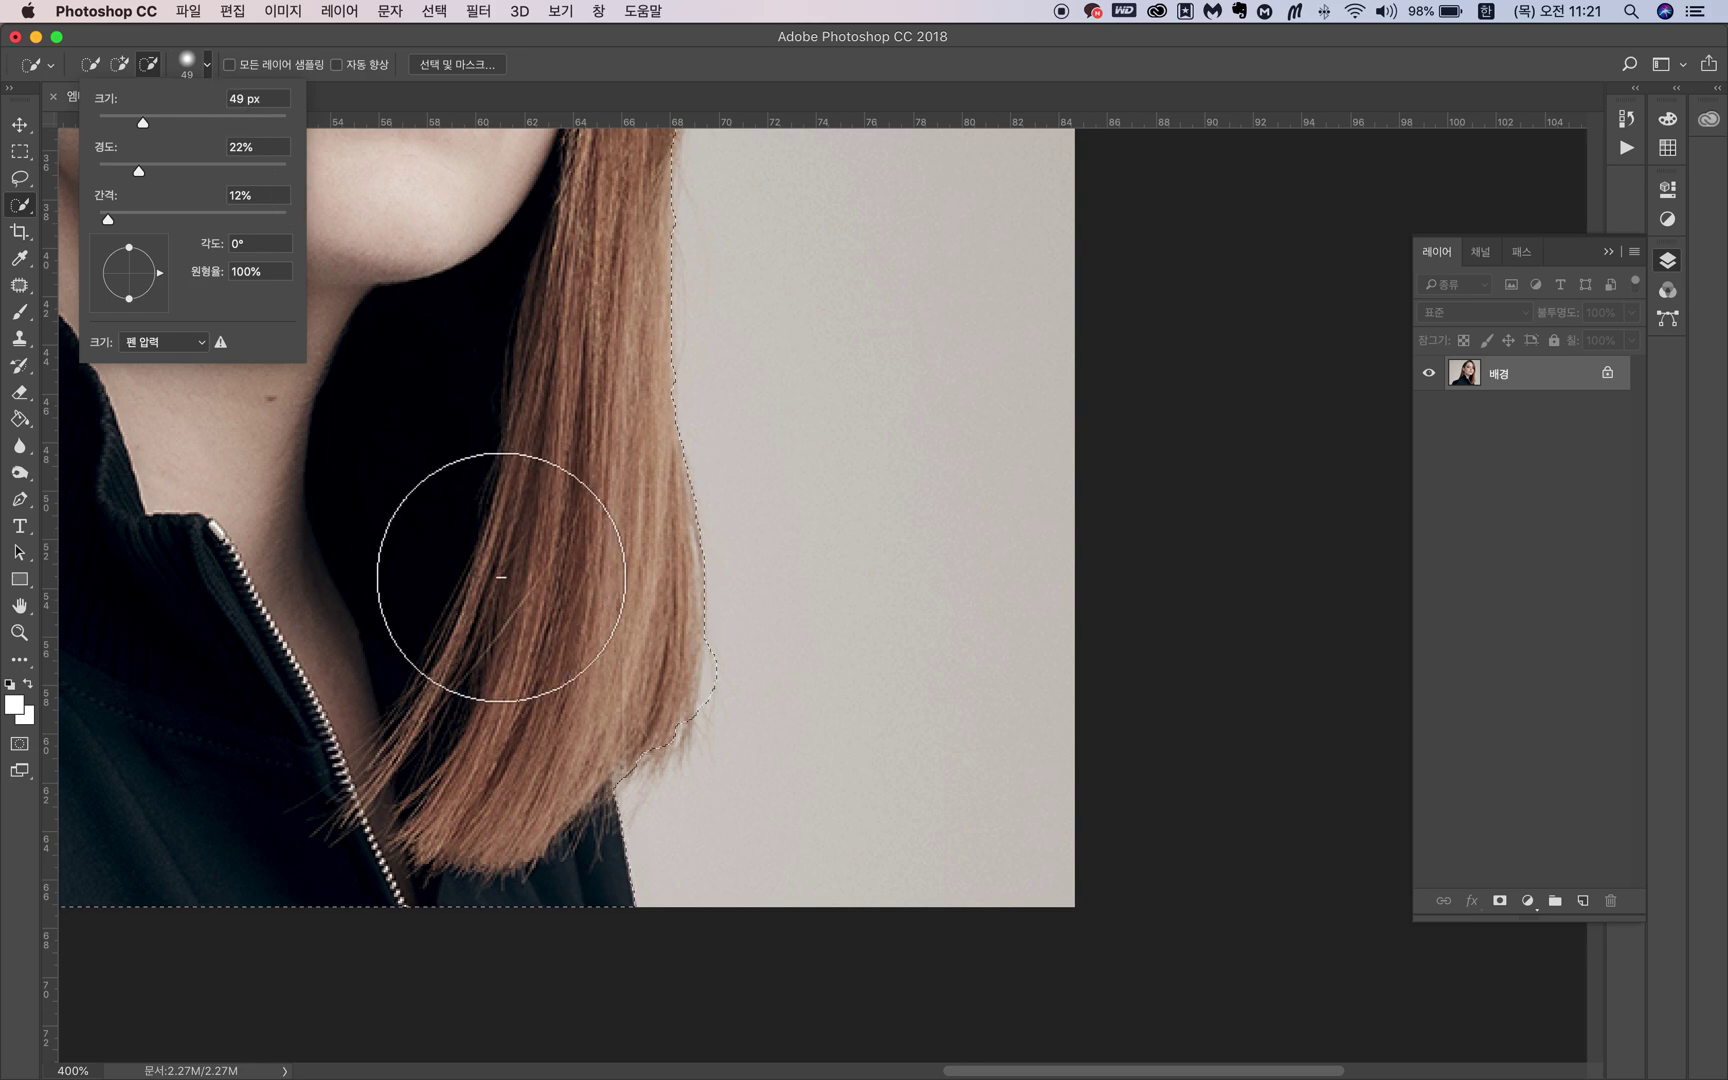
{"action": "left_click", "coordinate": [805, 694]}
{"action": "left_click", "coordinate": [216, 79]}
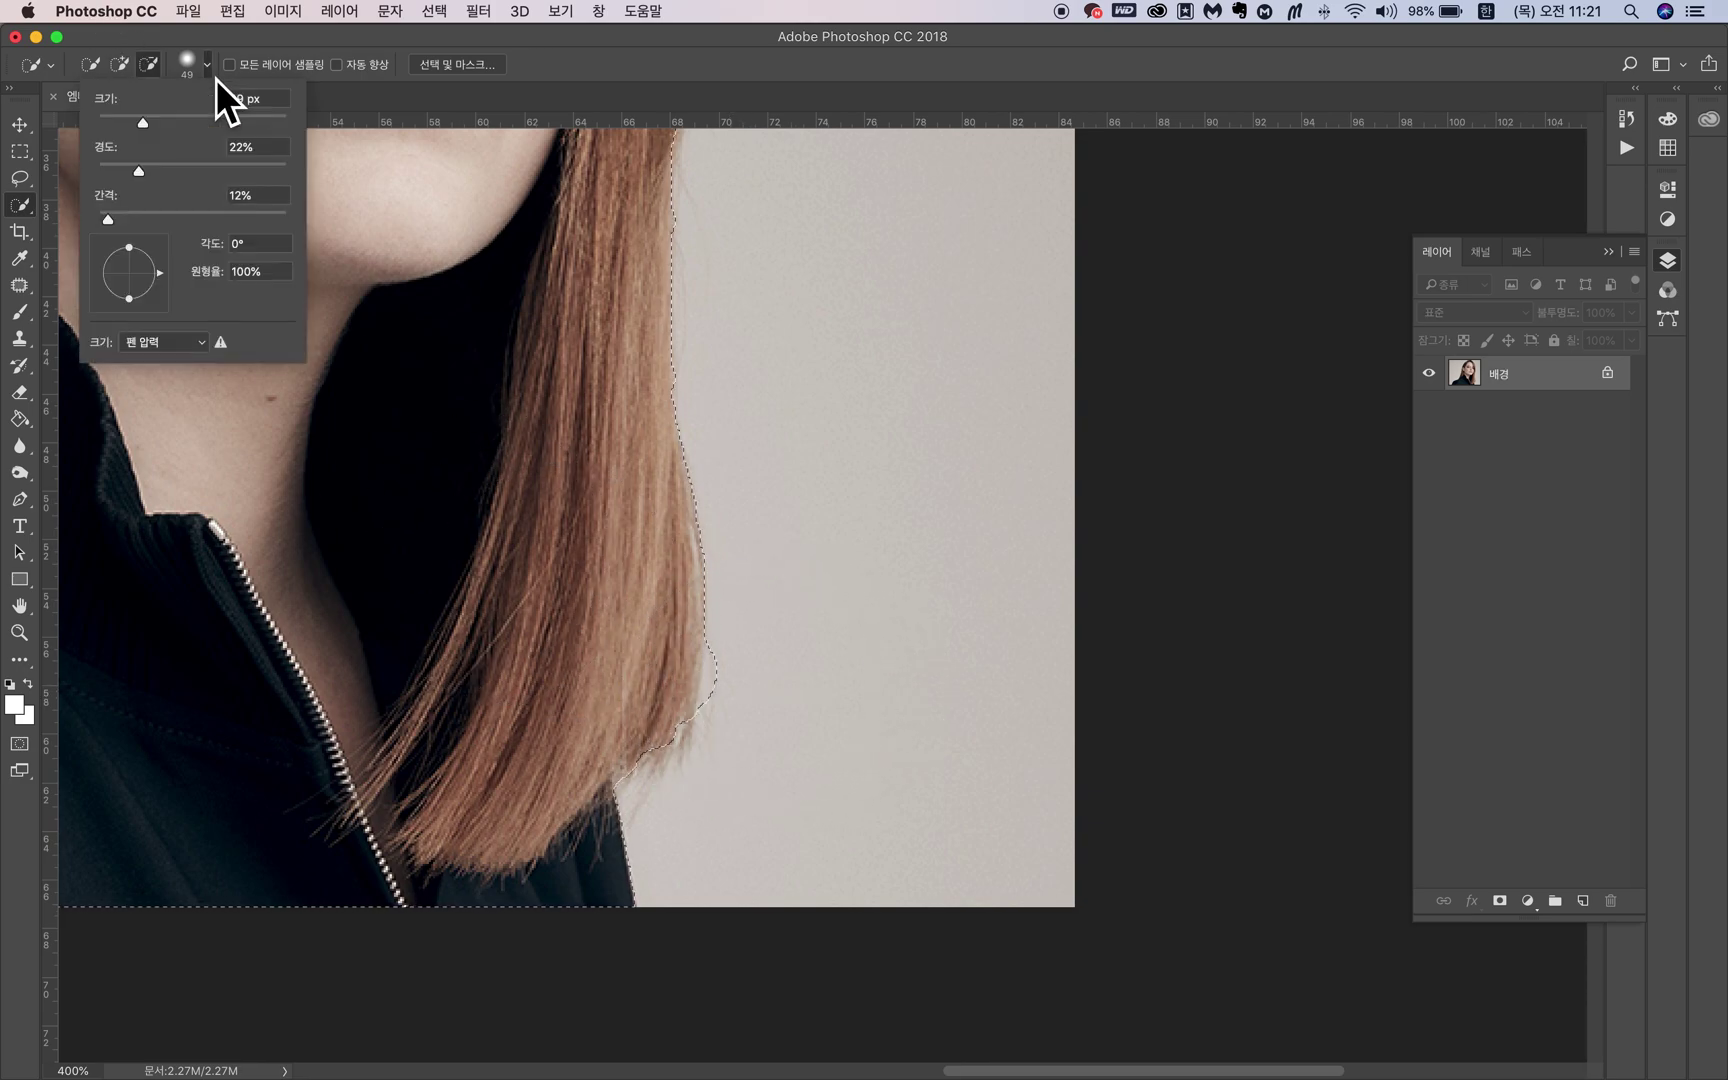
{"action": "left_click_drag", "start_coordinate": [140, 128], "coordinate": [118, 130]}
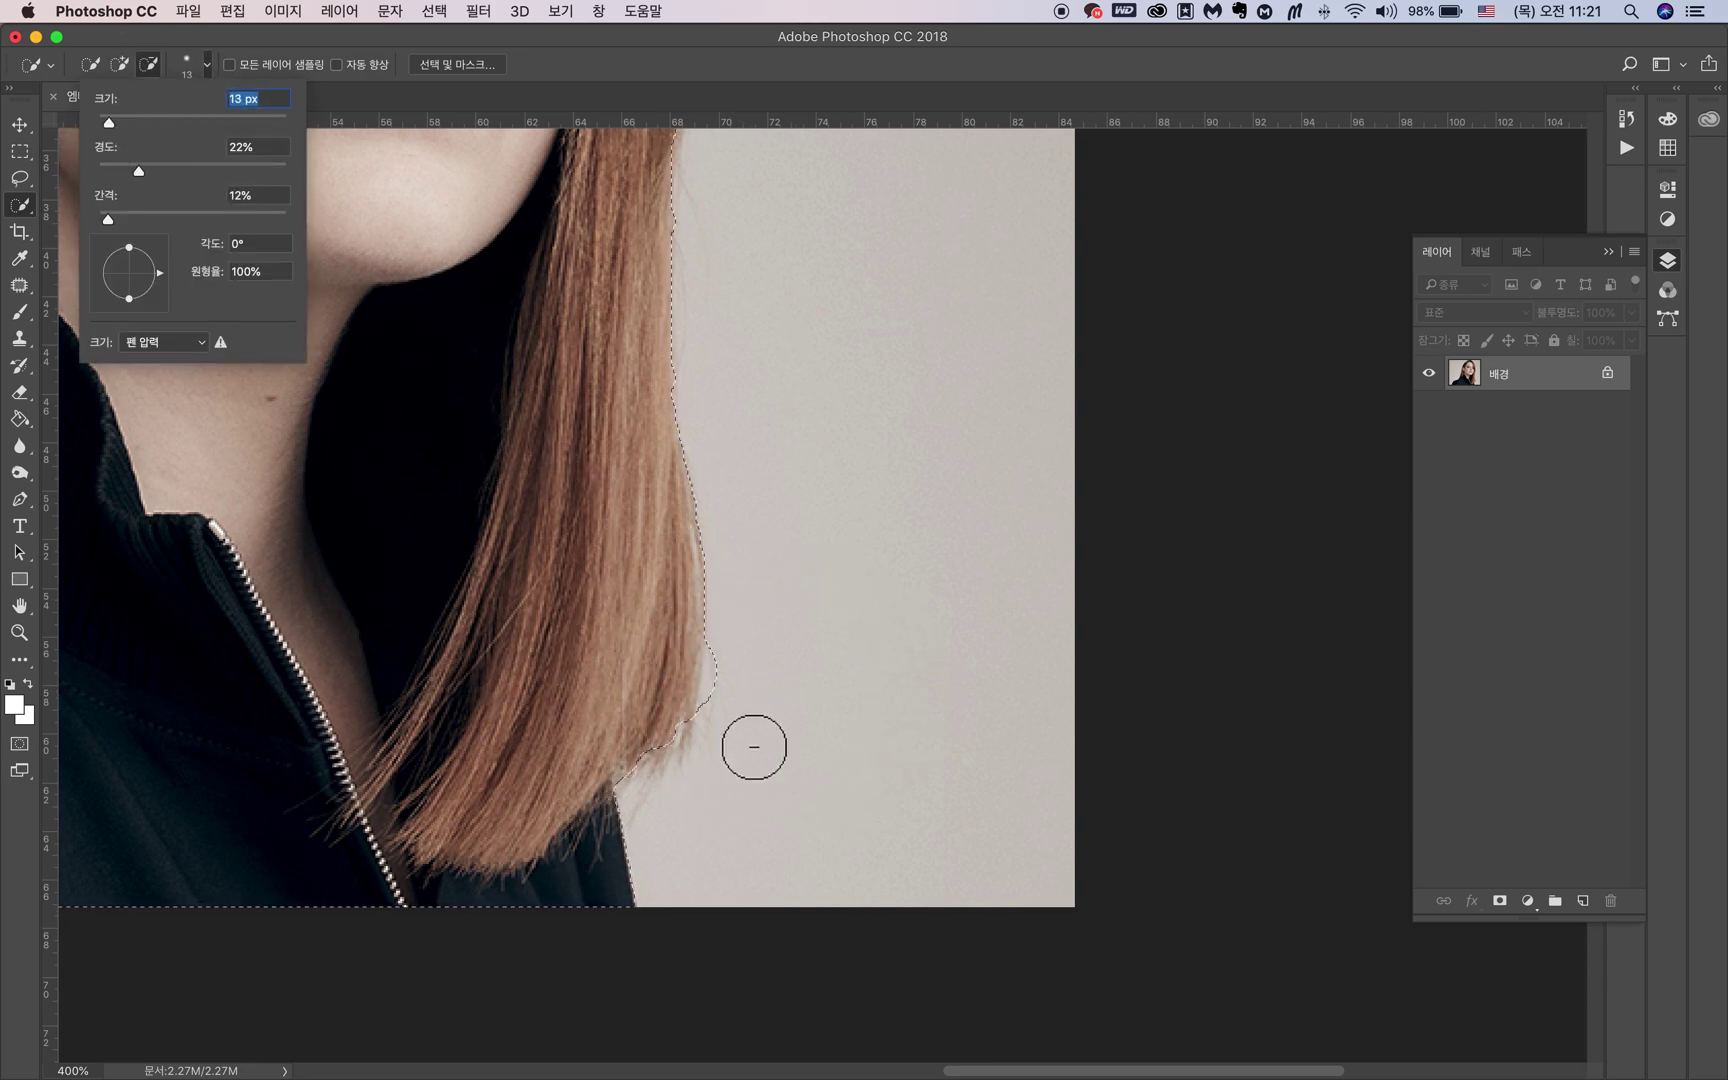
{"action": "left_click", "coordinate": [747, 705]}
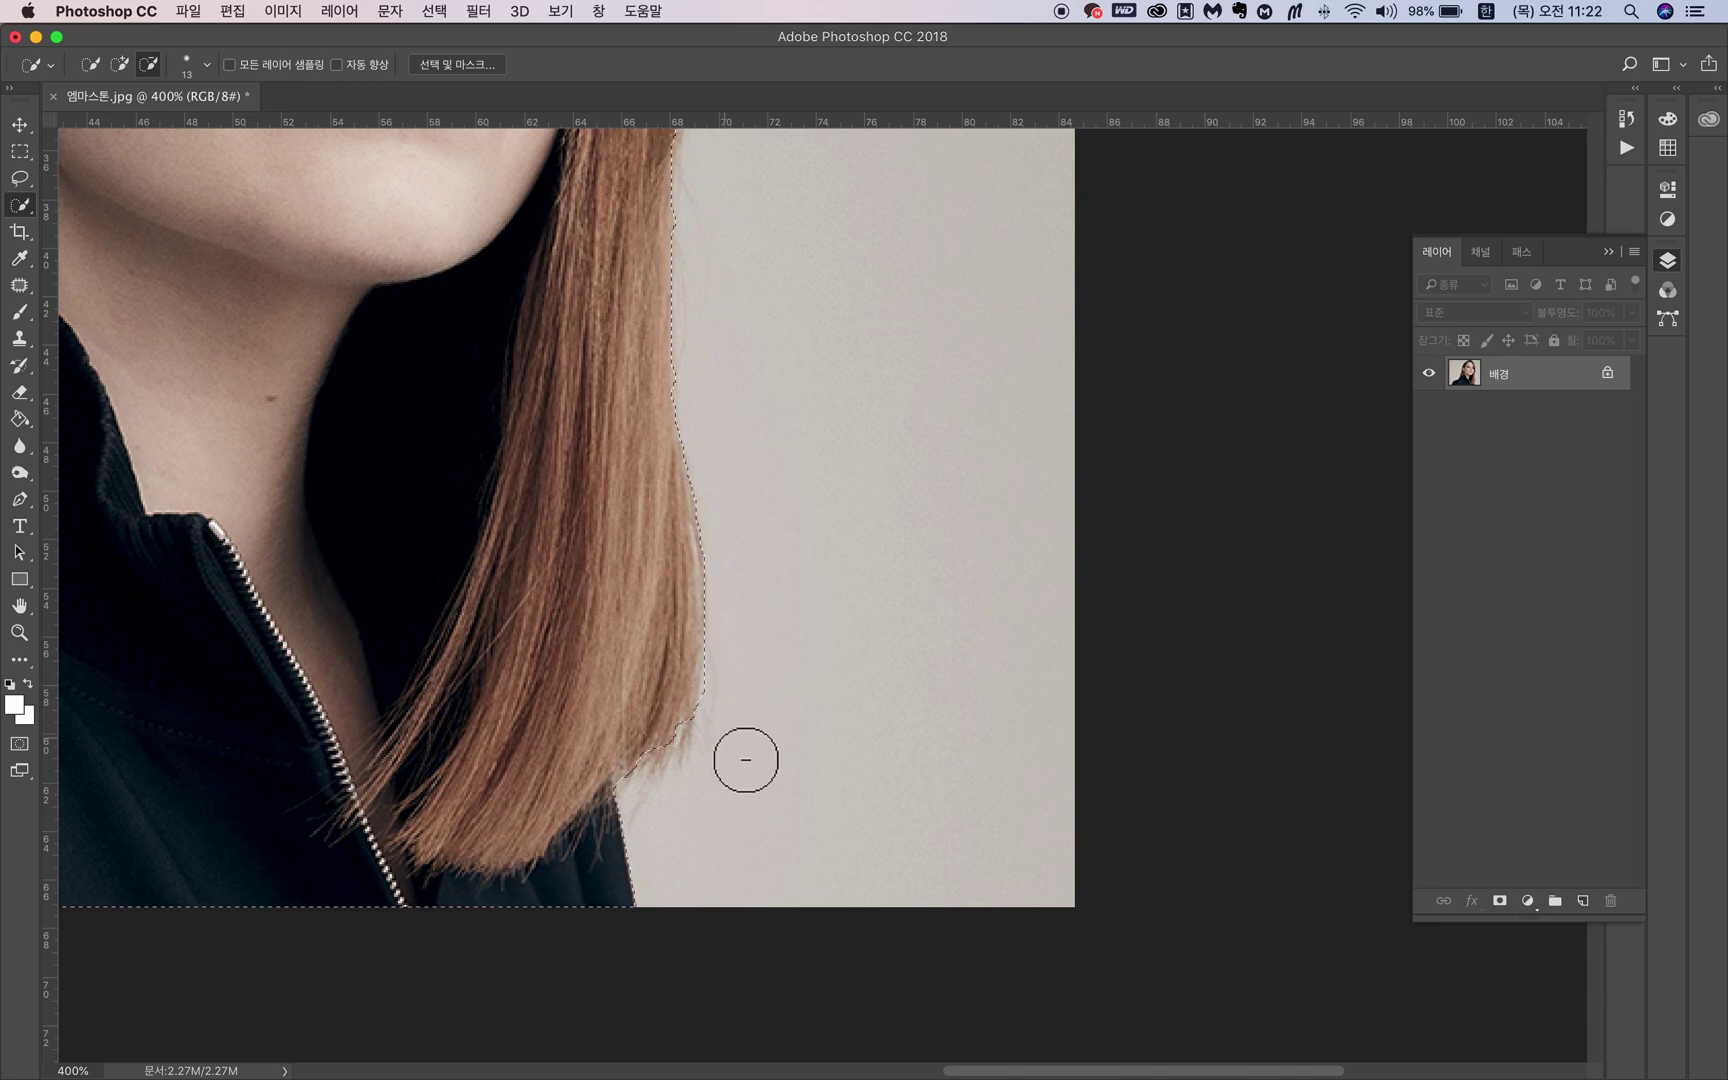
Start Select and Mask on the selection in add mode and preview it on black at 90% opacity
{"action": "key", "text": "super+minus"}
{"action": "key", "text": "super+minus"}
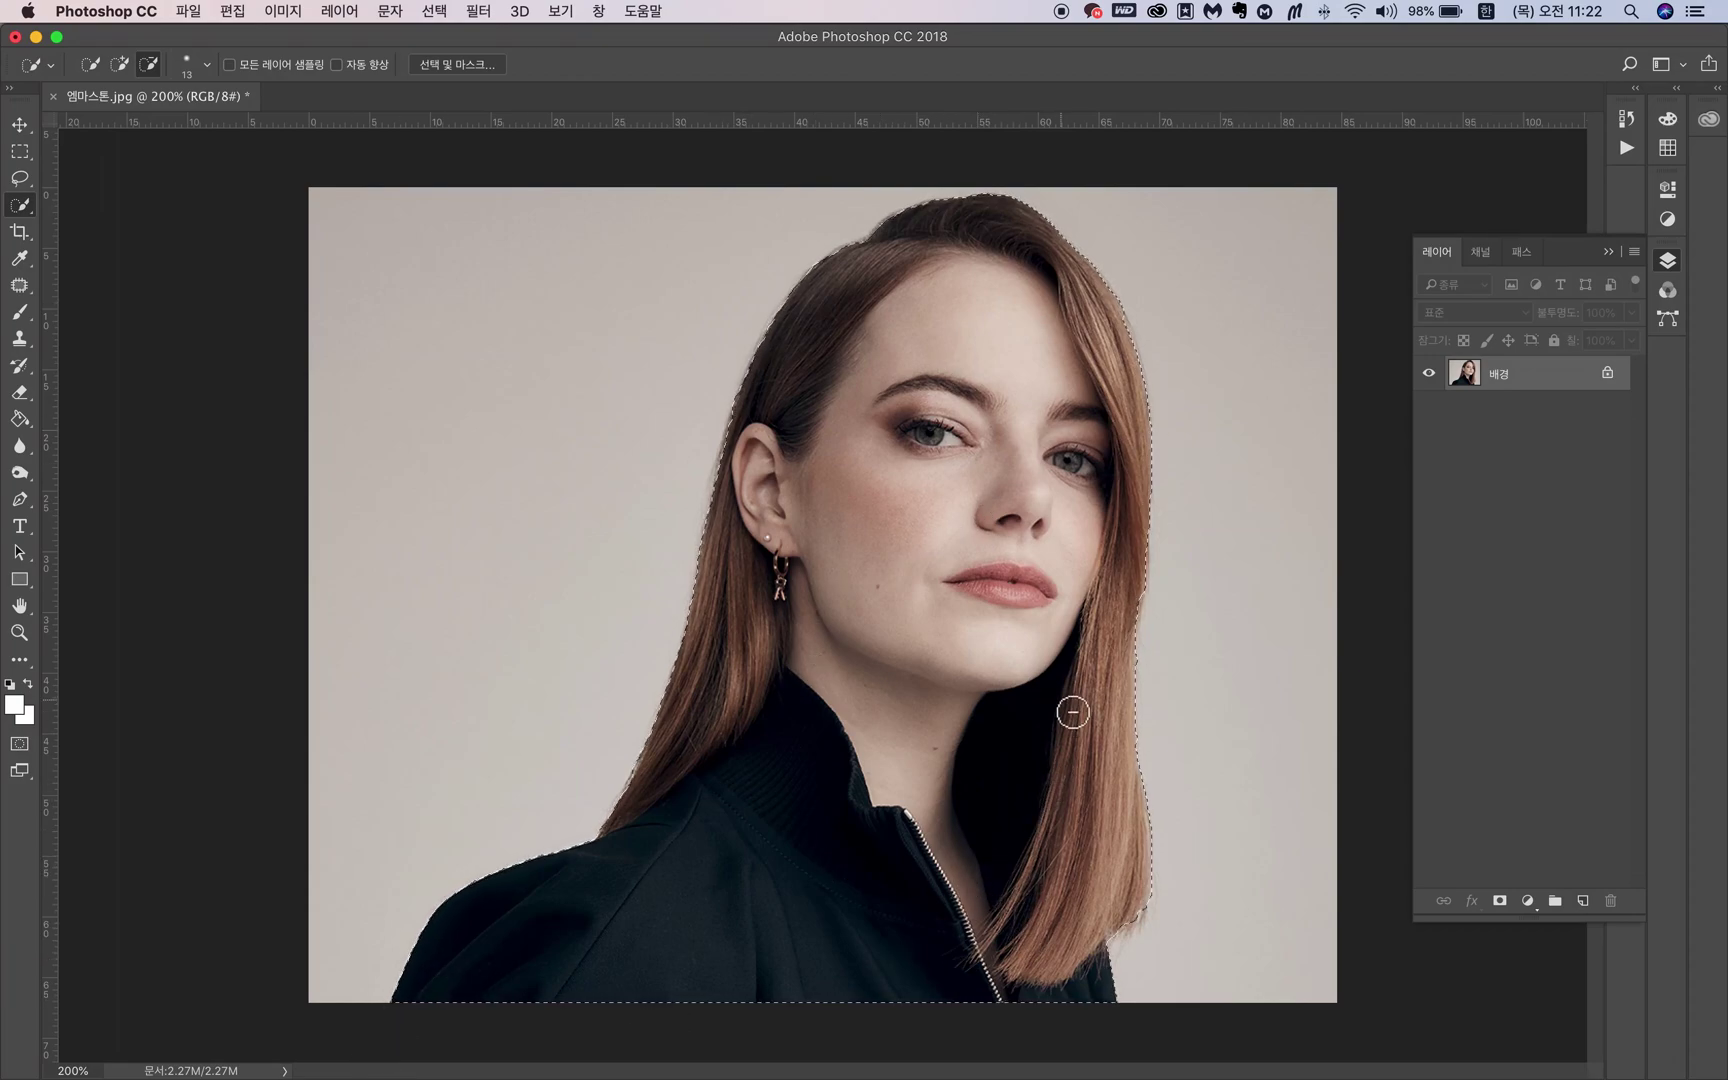
{"action": "key", "text": "alt"}
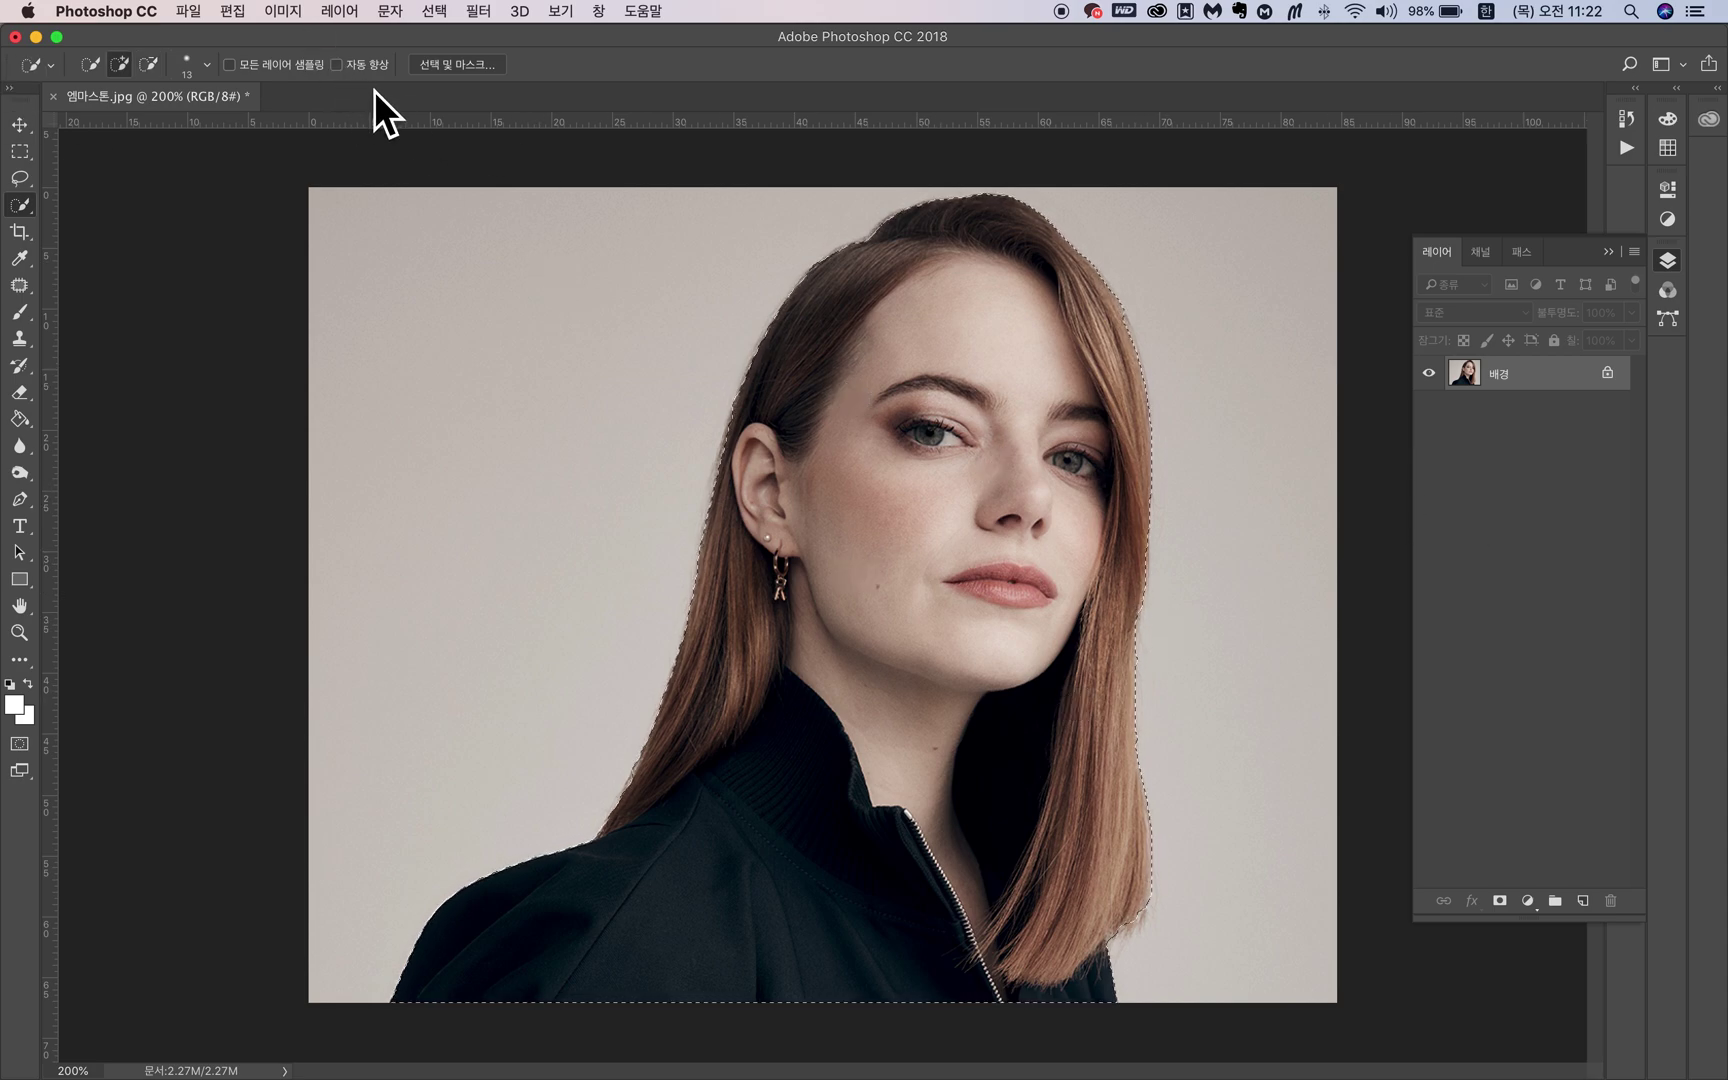
{"action": "left_click", "coordinate": [461, 64]}
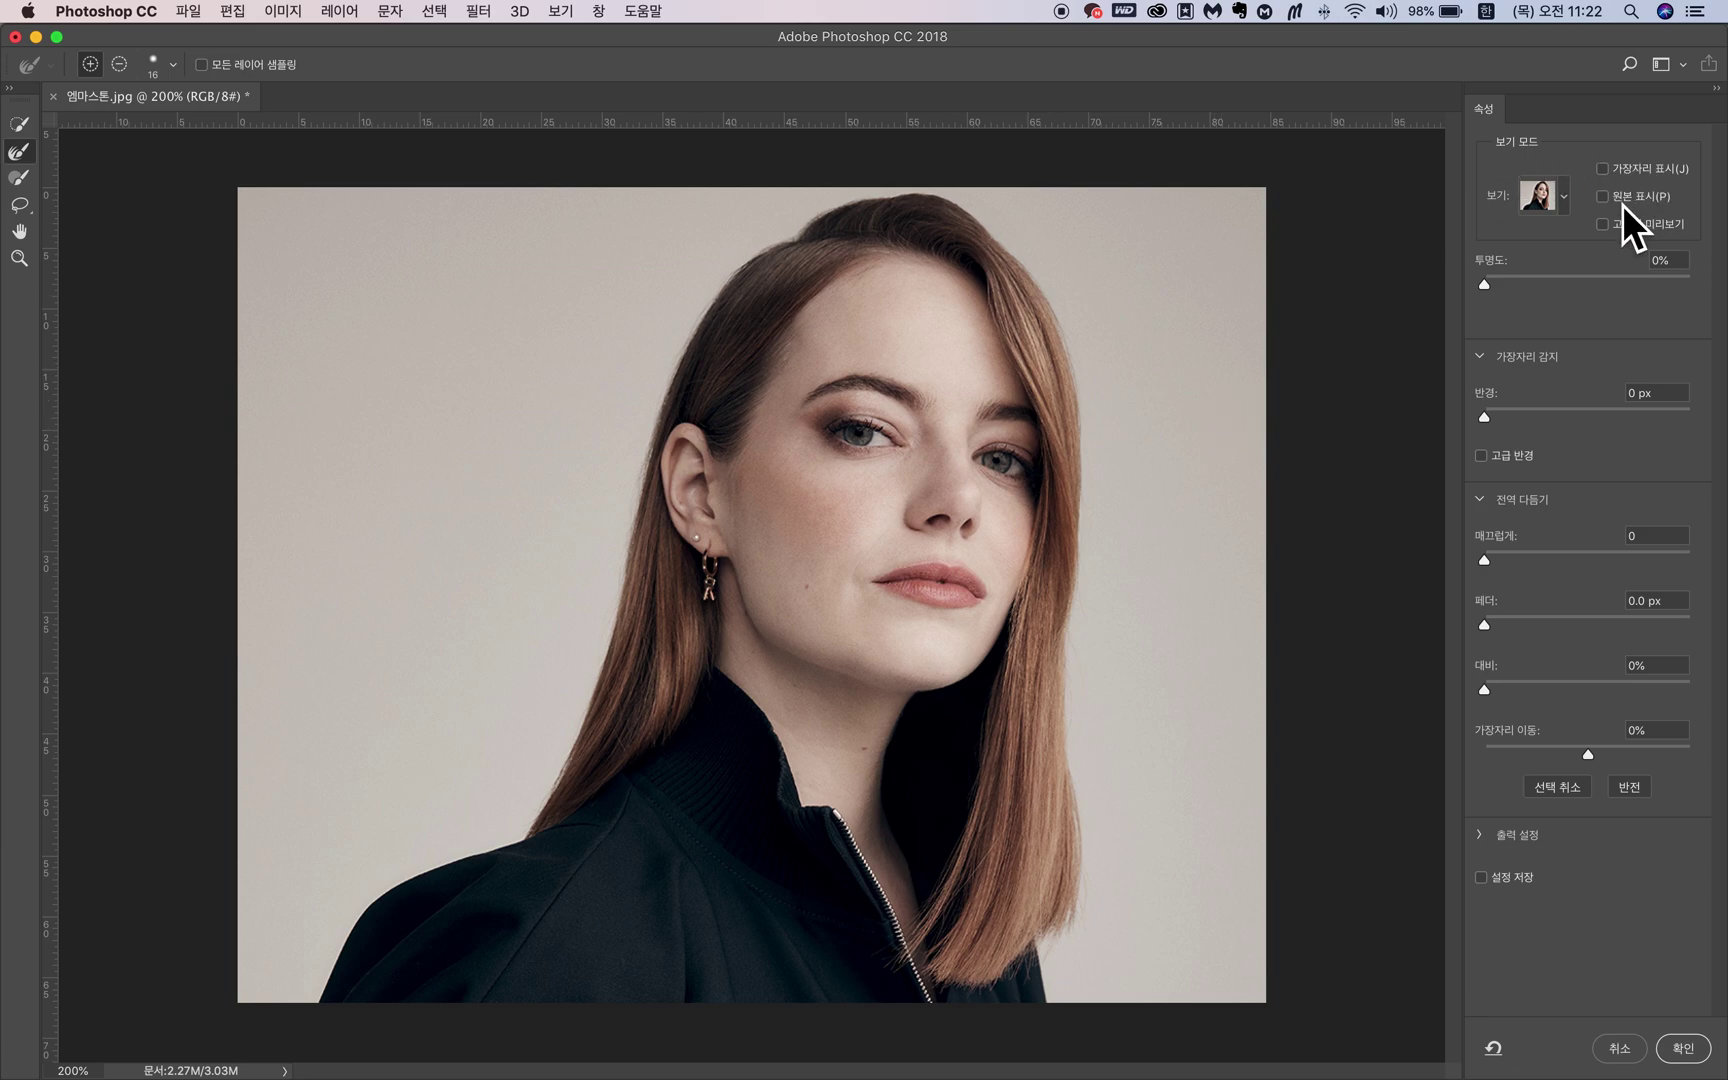
{"action": "left_click", "coordinate": [1567, 208]}
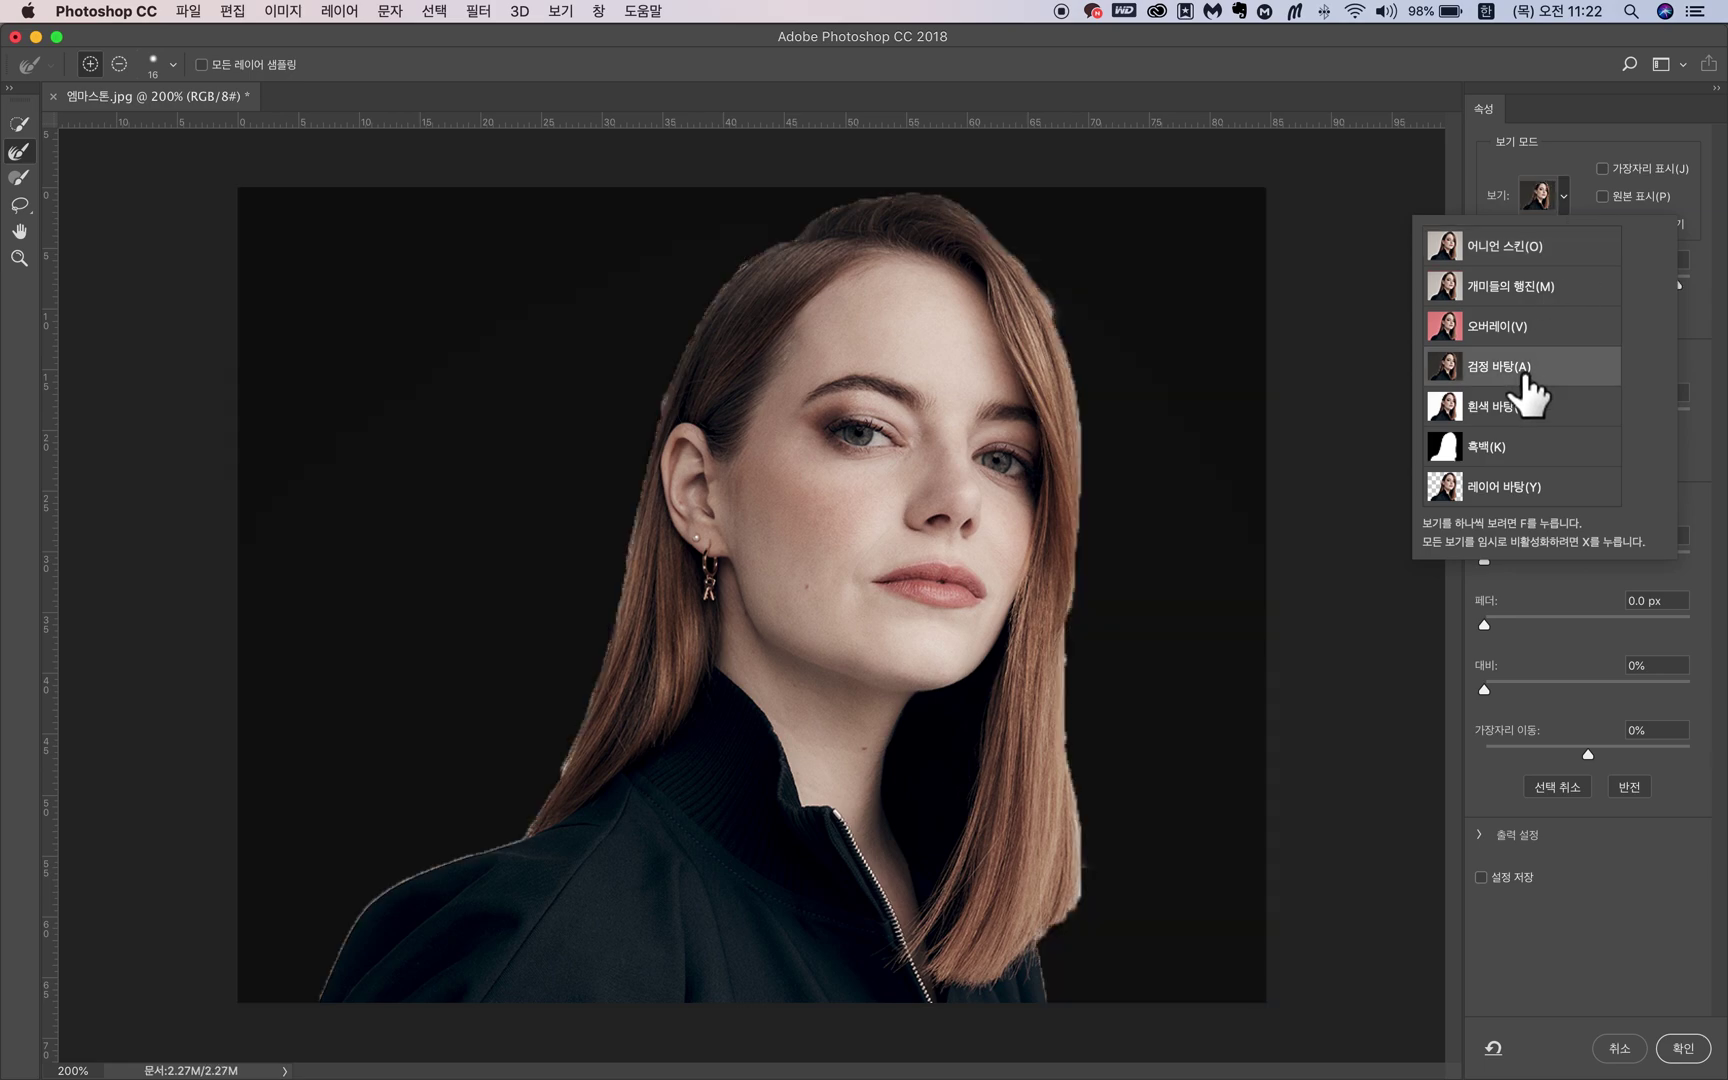
{"action": "left_click", "coordinate": [1525, 376]}
{"action": "left_click_drag", "start_coordinate": [1683, 290], "coordinate": [1552, 290]}
{"action": "left_click_drag", "start_coordinate": [1641, 282], "coordinate": [1679, 292]}
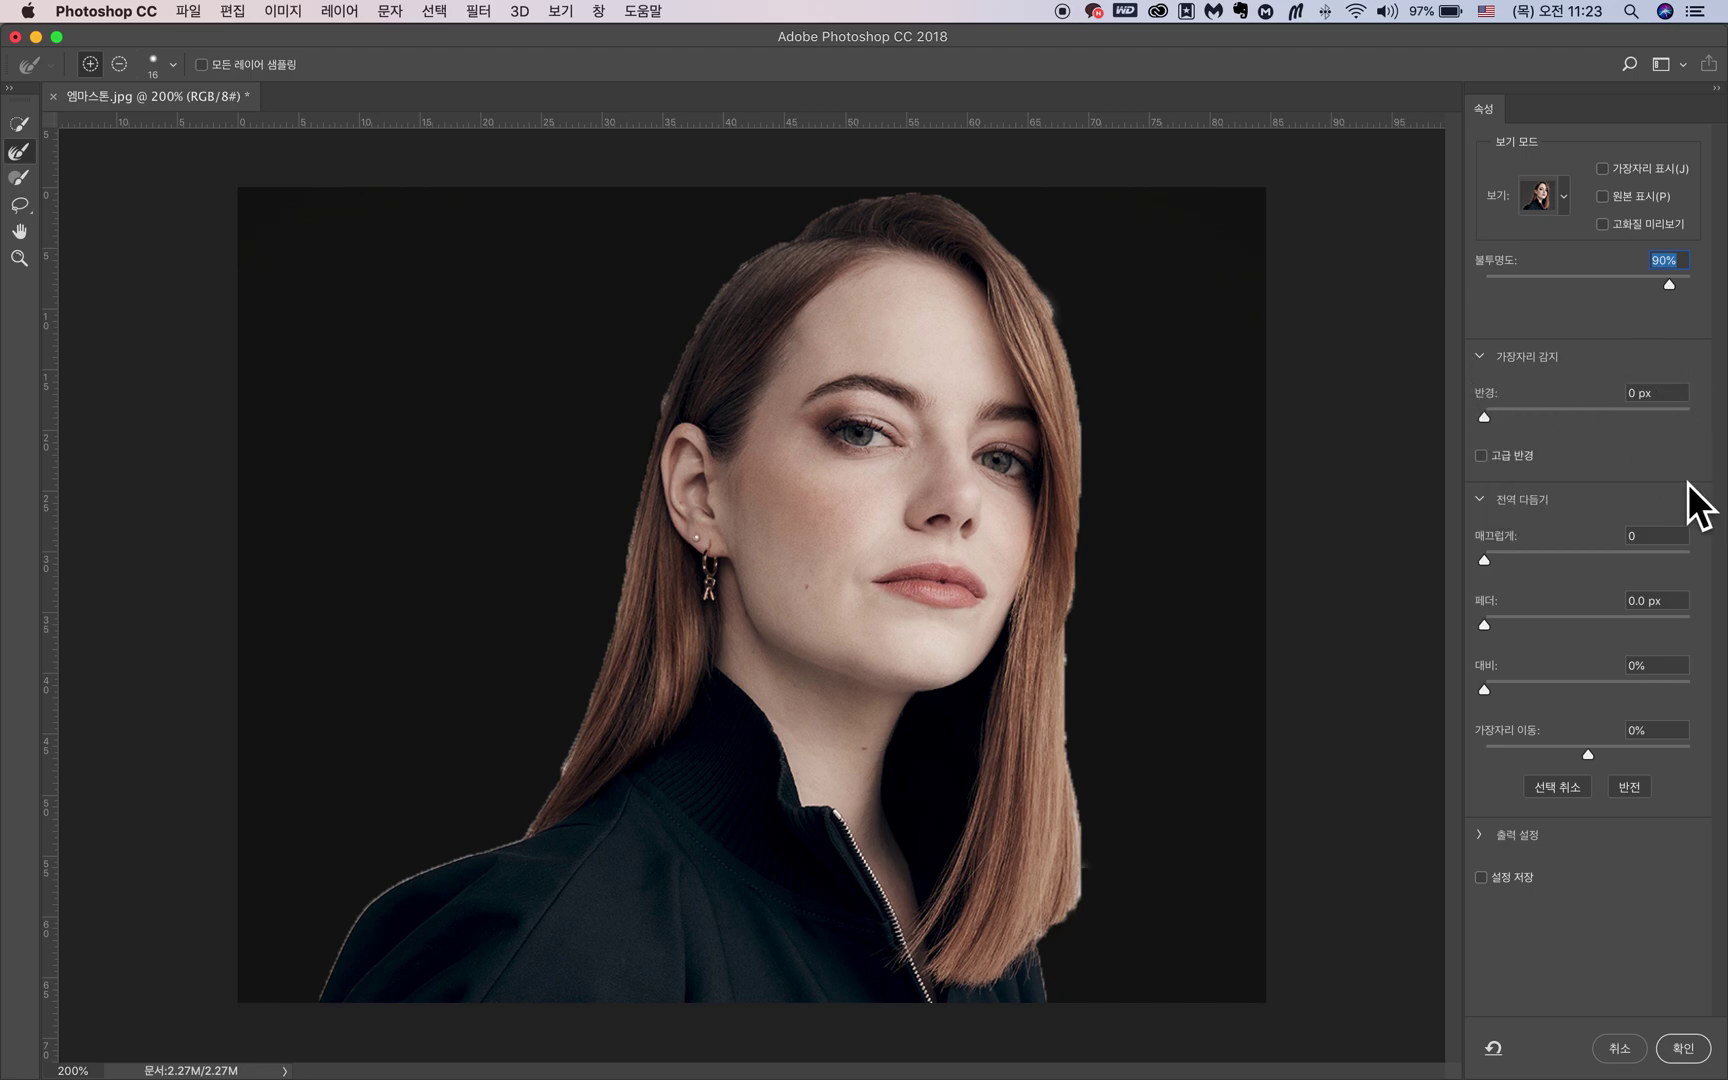
Set the edge detection radius to 5 px
{"action": "left_click", "coordinate": [1487, 367]}
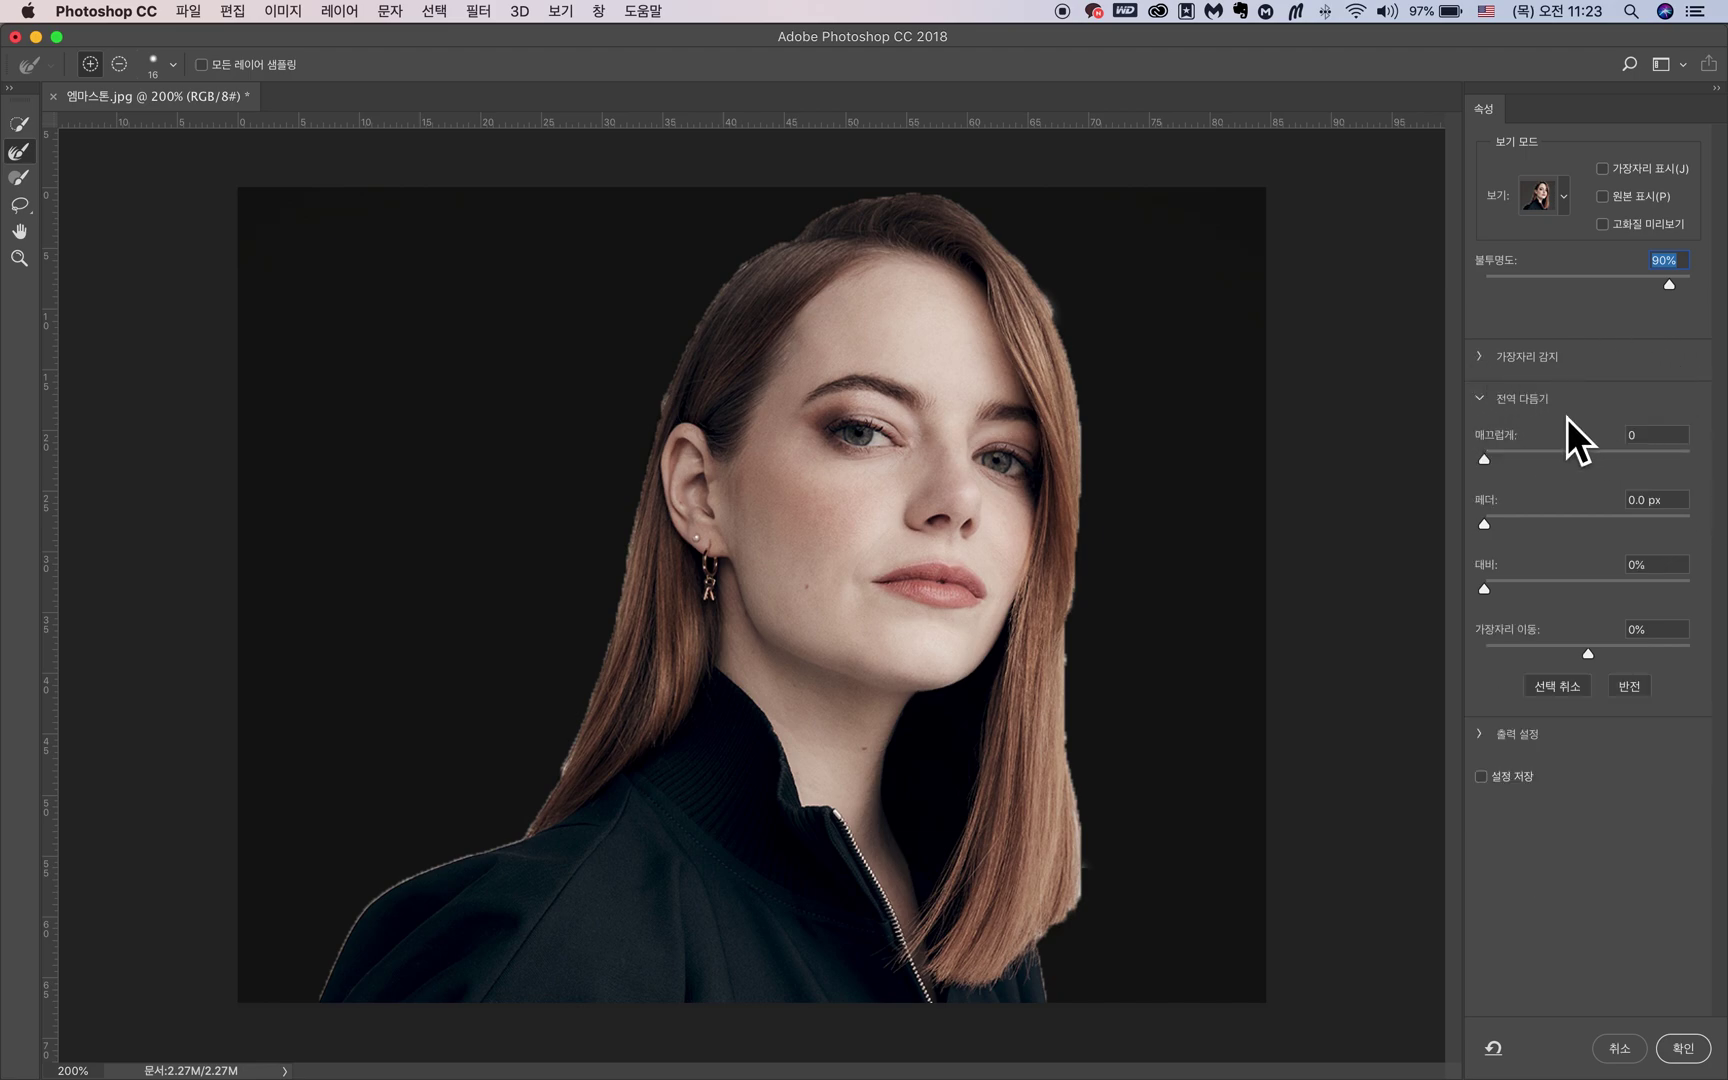
{"action": "left_click", "coordinate": [1485, 362]}
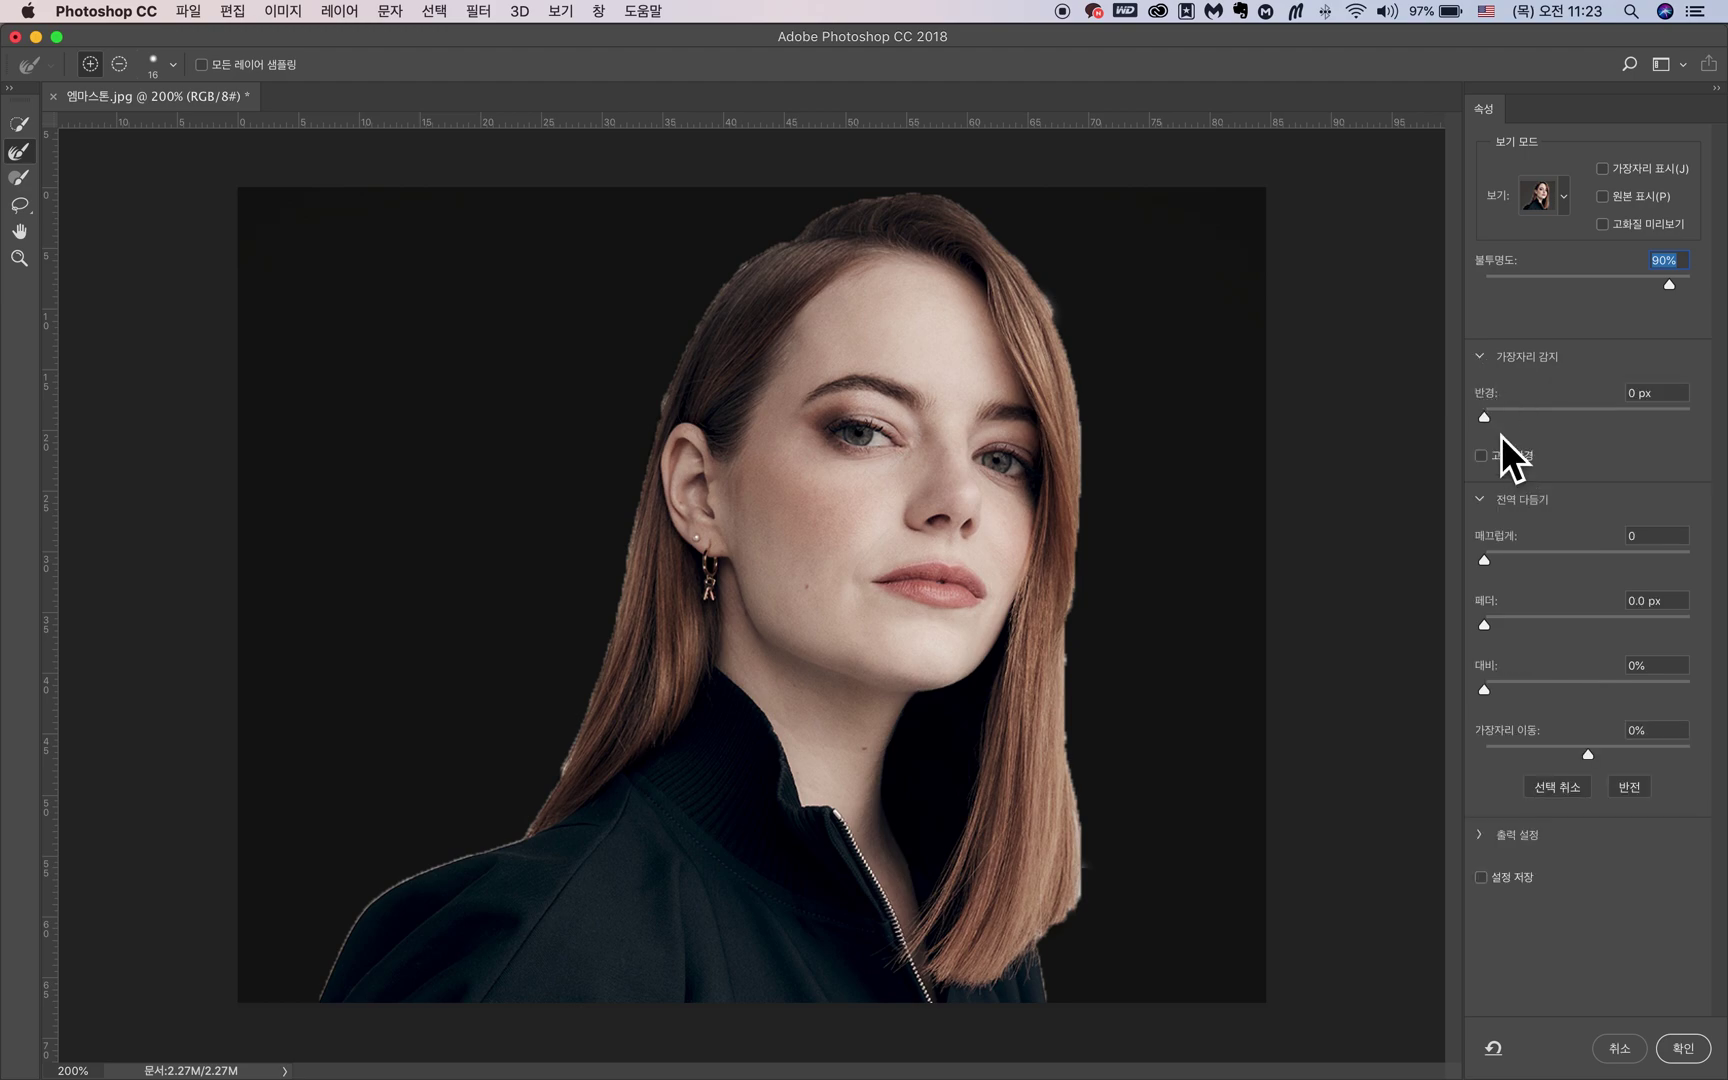
{"action": "left_click_drag", "start_coordinate": [1491, 424], "coordinate": [1405, 428]}
{"action": "left_click", "coordinate": [1536, 418]}
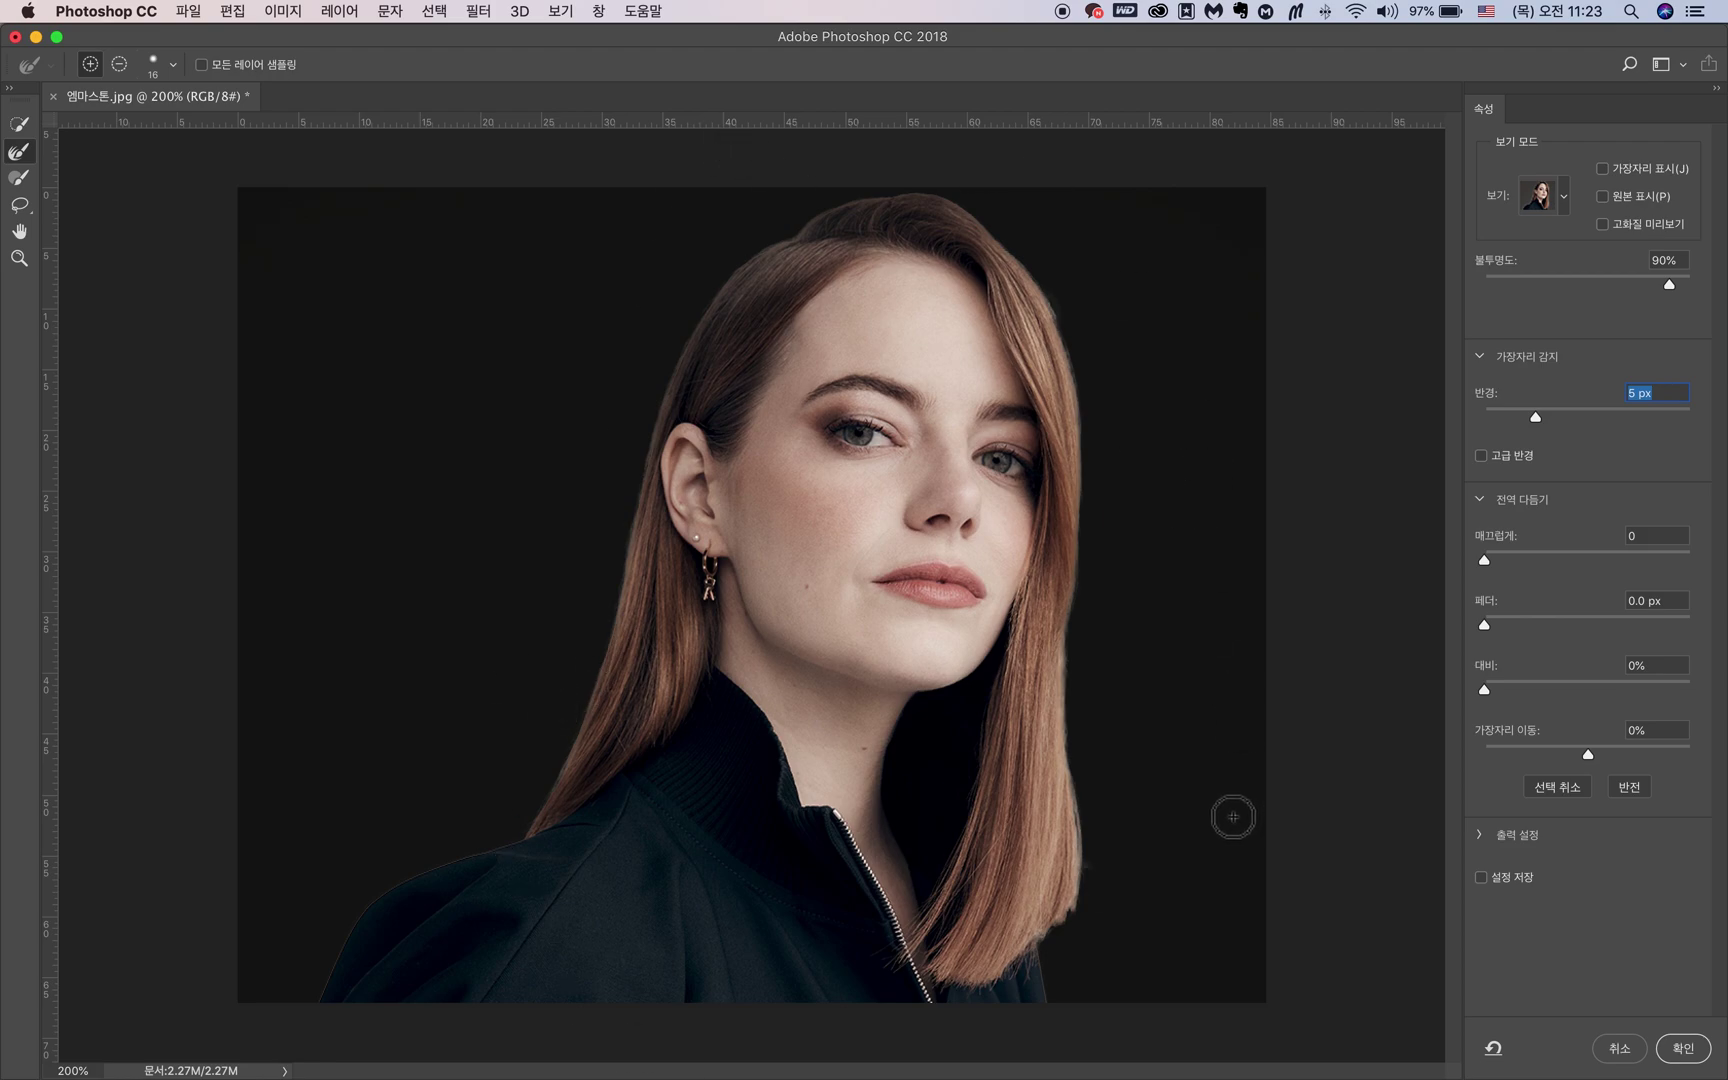
{"action": "left_click", "coordinate": [1549, 421]}
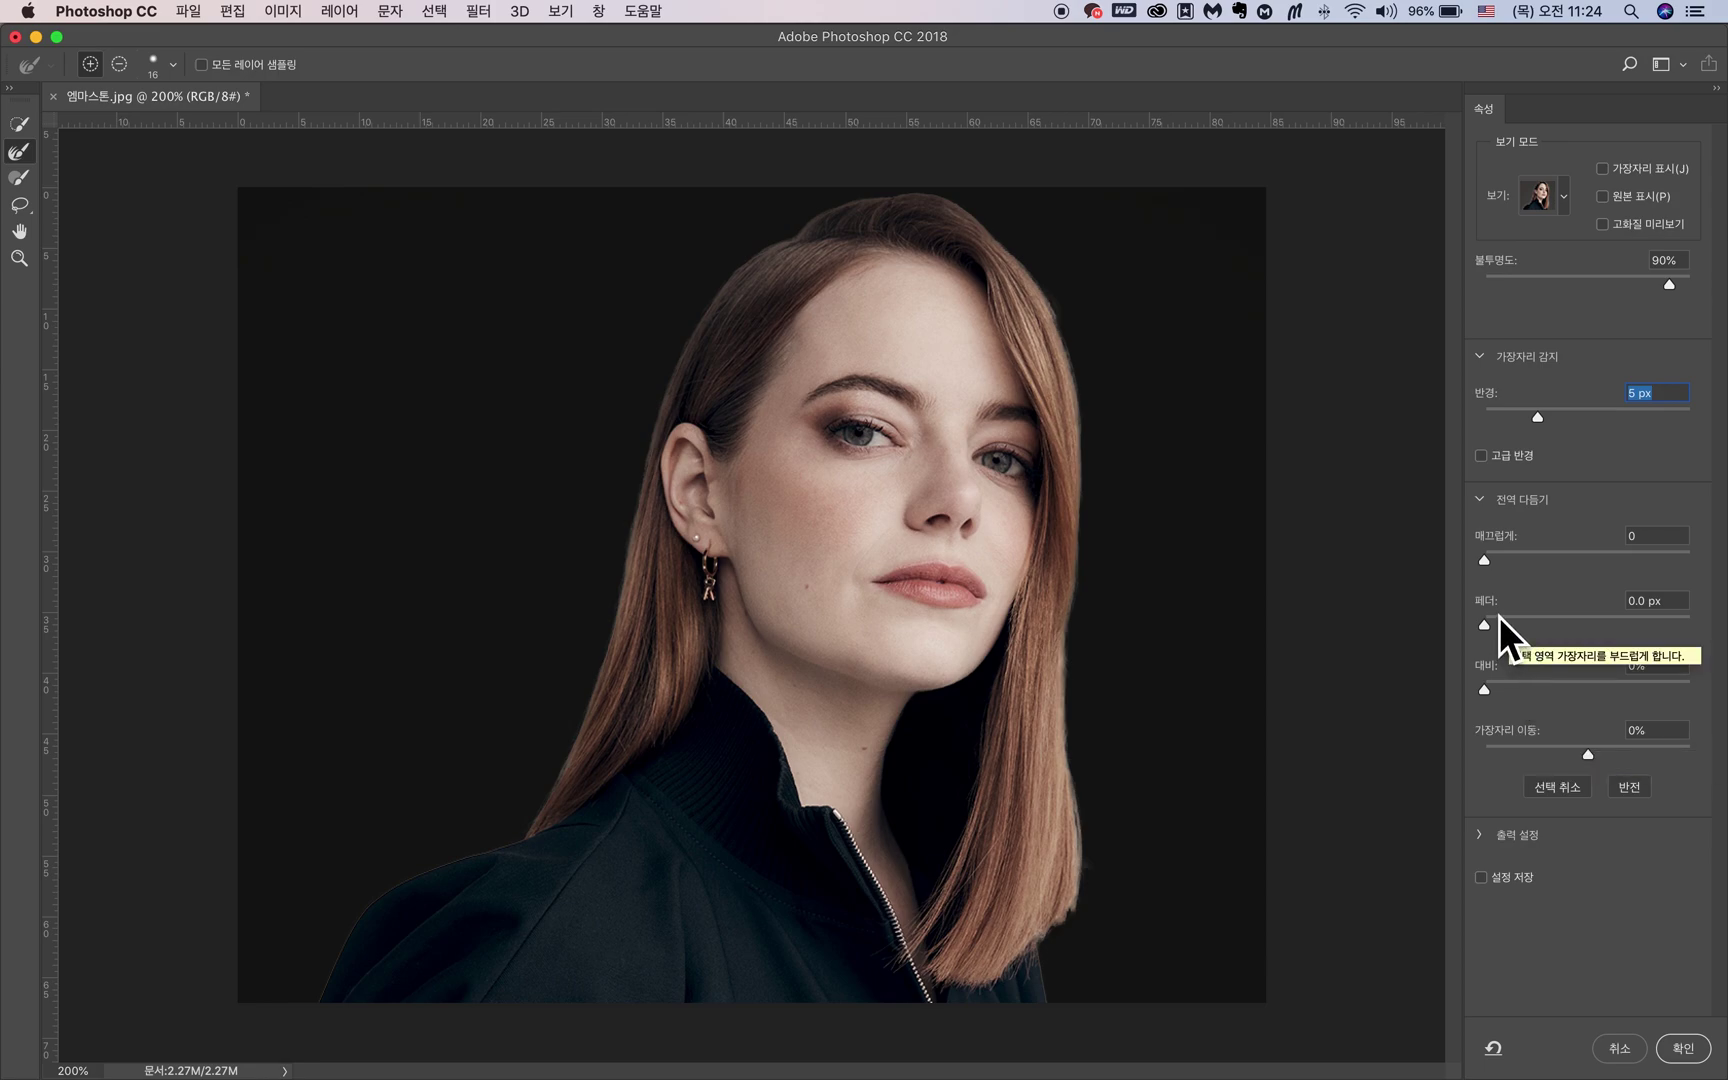
Set the selection edge's smoothing to 16
{"action": "left_click", "coordinate": [1518, 558]}
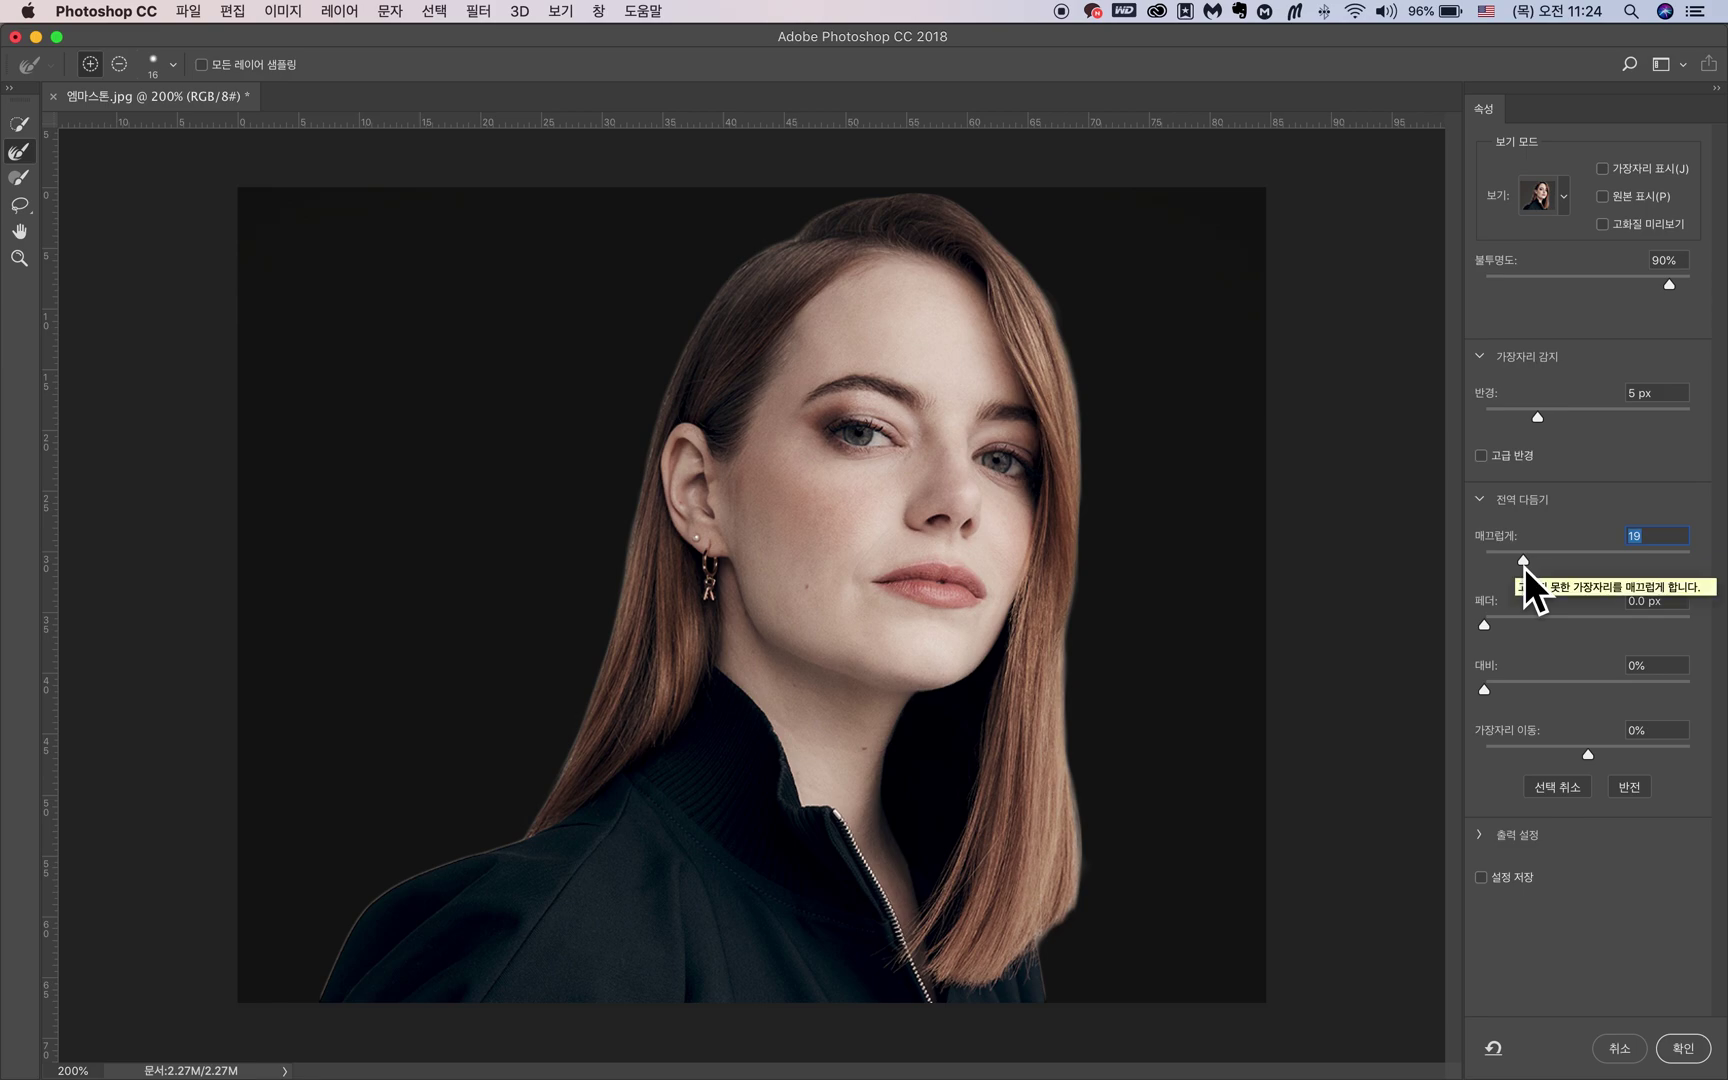
{"action": "key", "text": "Down"}
{"action": "key", "text": "Down"}
{"action": "key", "text": "Down"}
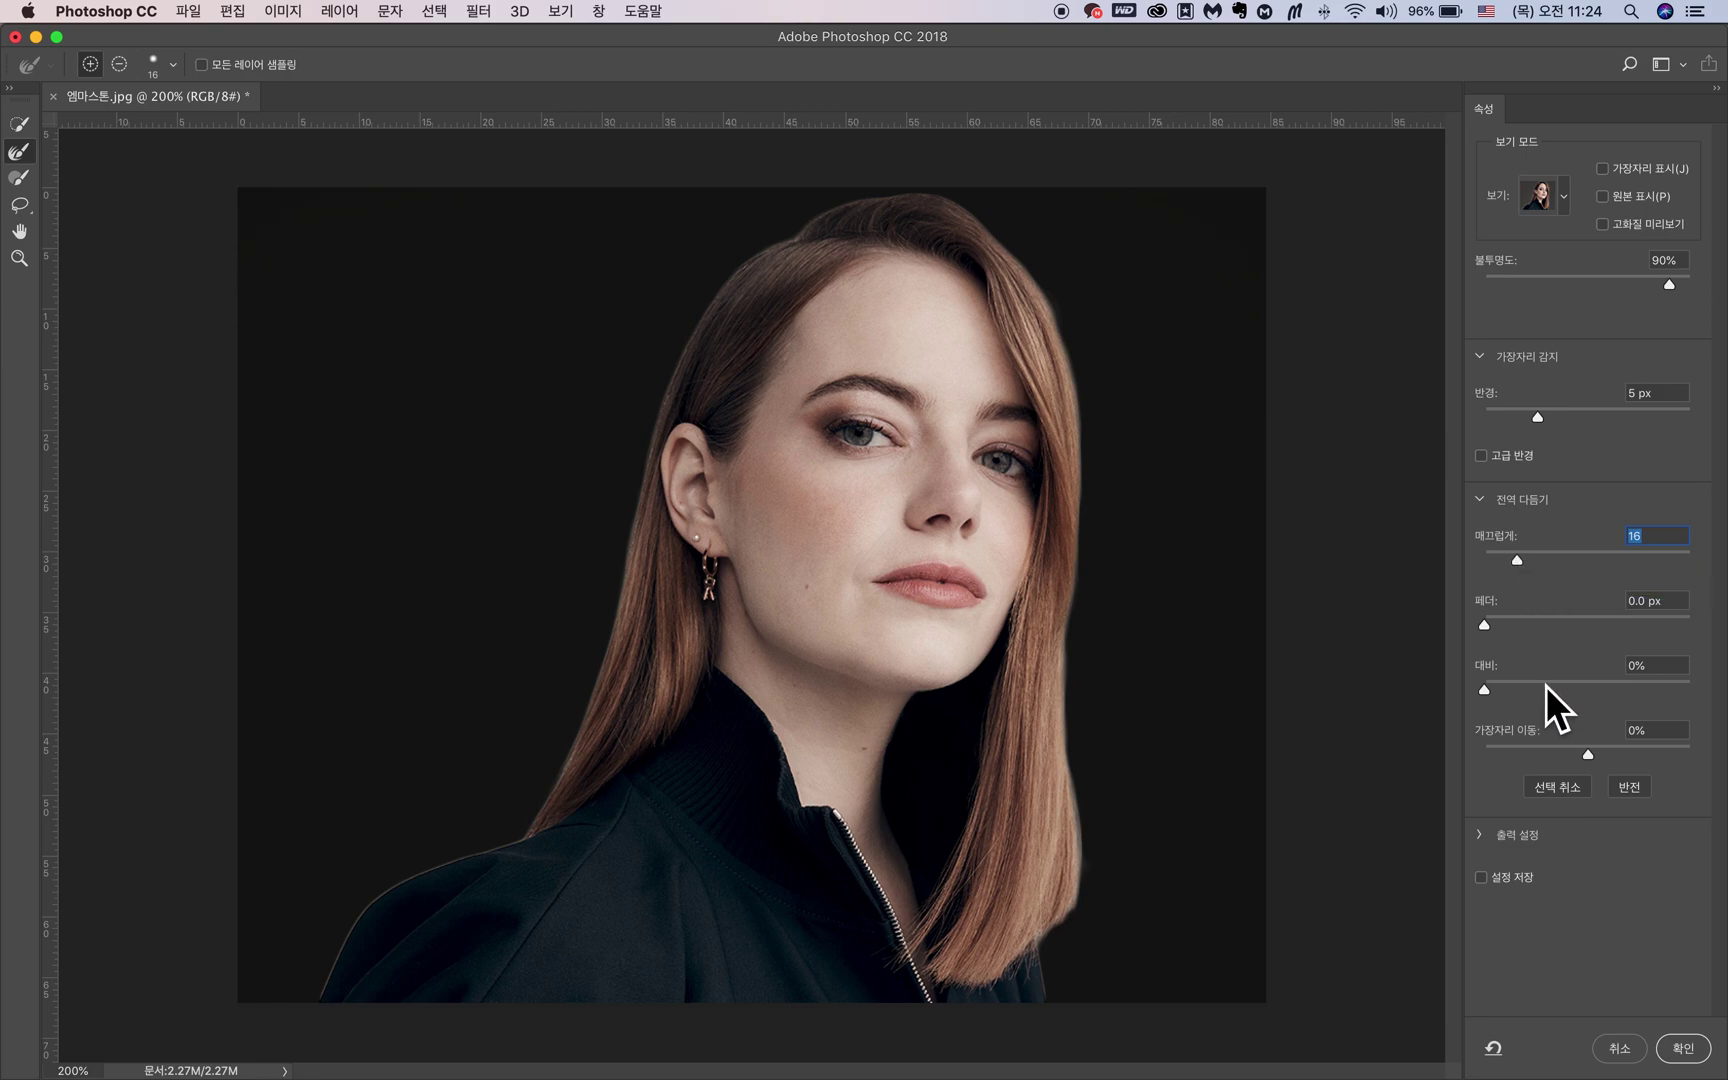
Set the selection edge's contrast to 54% and shift the edge by -11%
{"action": "left_click_drag", "start_coordinate": [1514, 685], "coordinate": [1597, 688]}
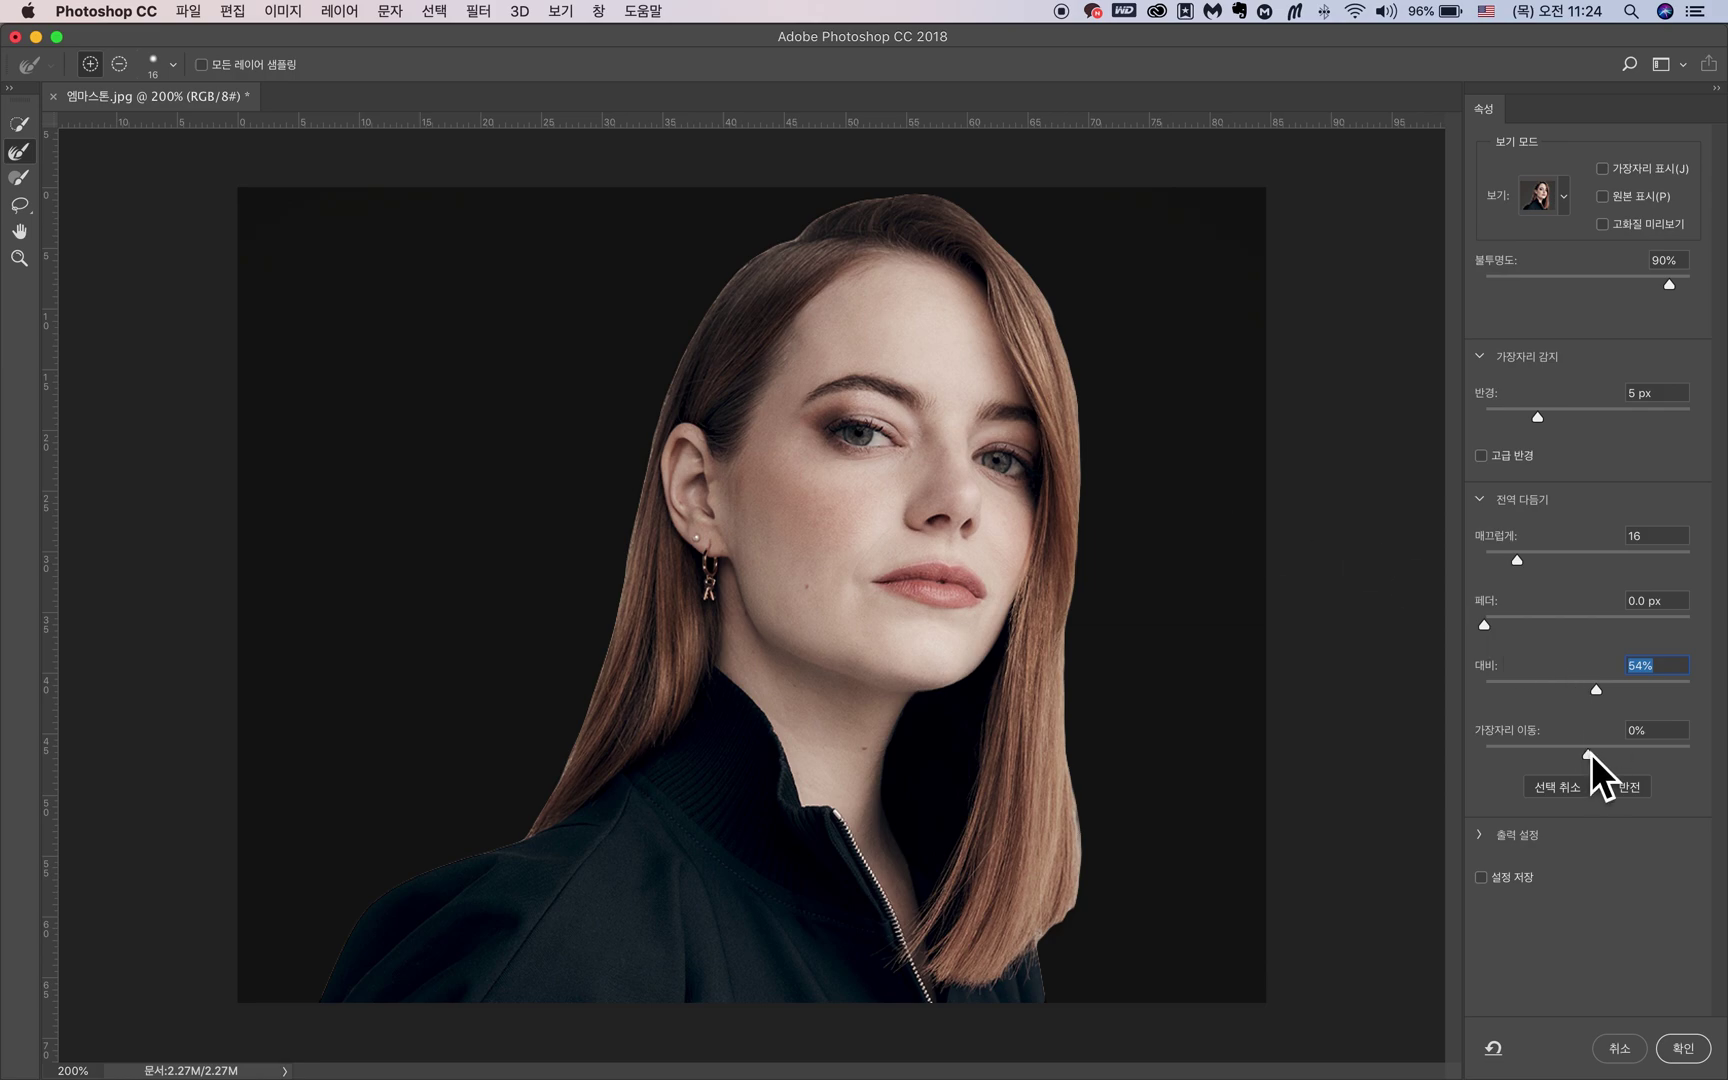
{"action": "left_click_drag", "start_coordinate": [1596, 762], "coordinate": [1588, 762]}
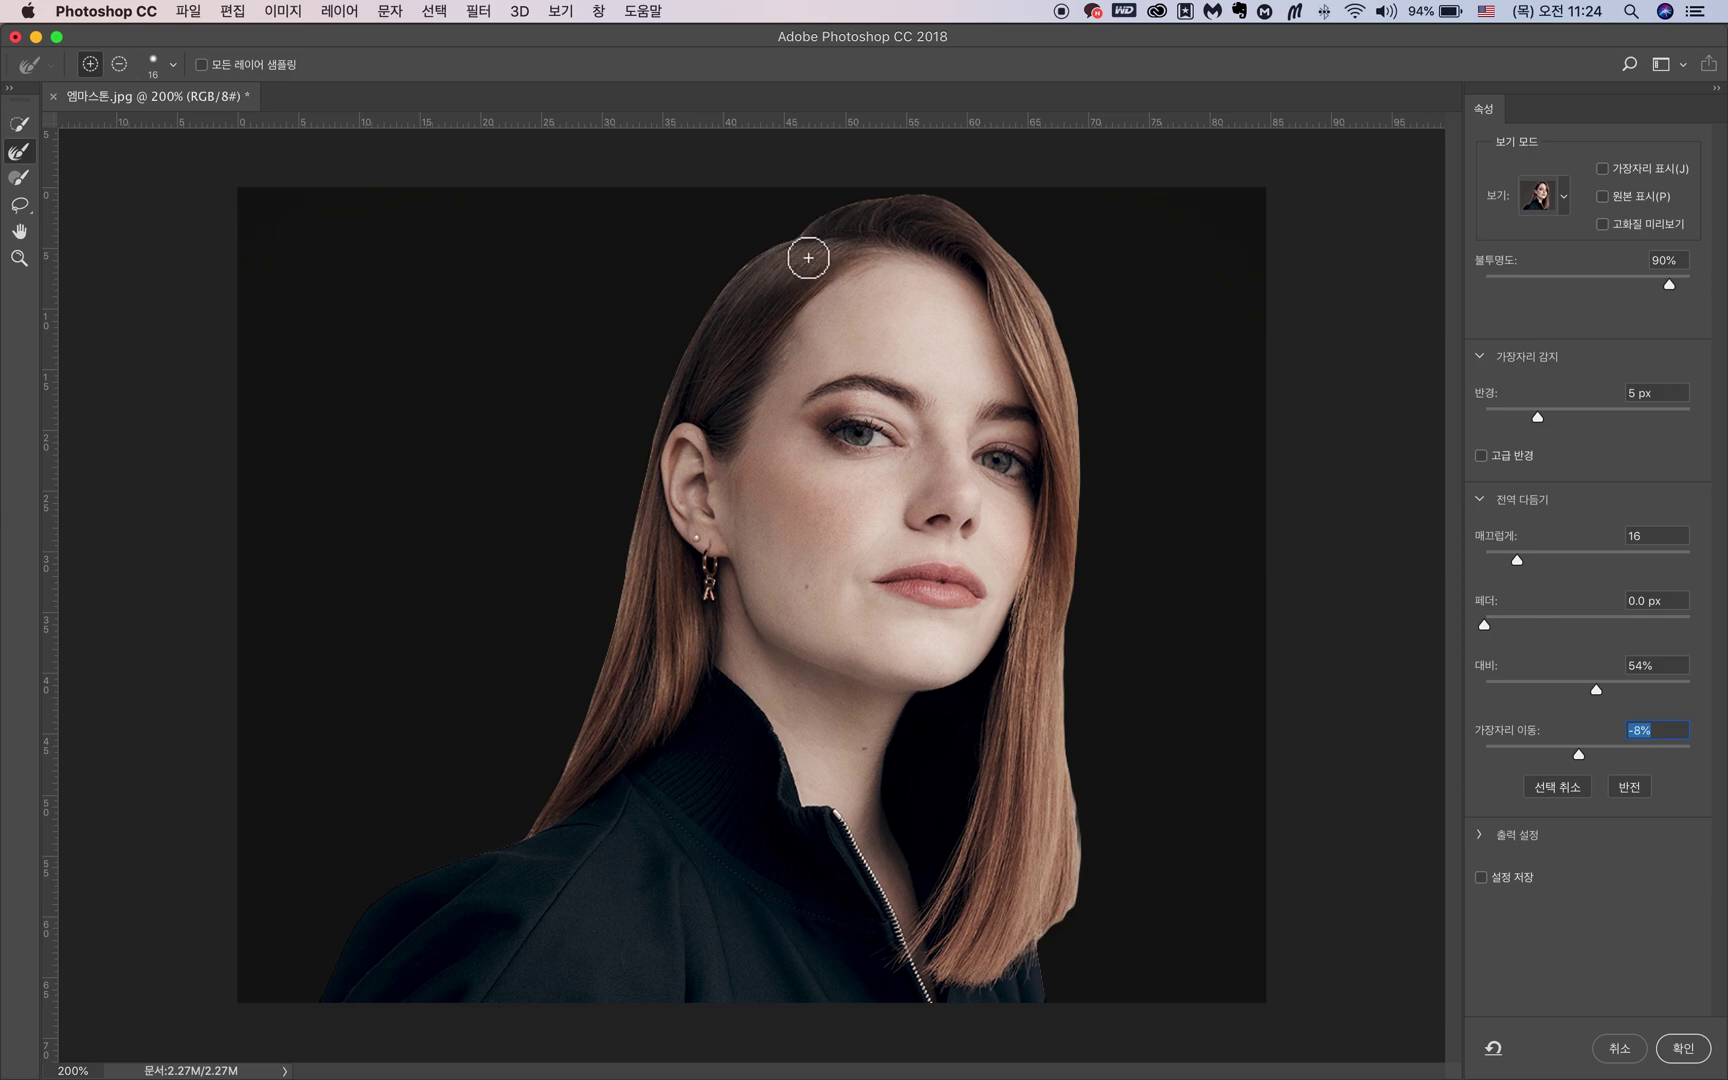
{"action": "left_click_drag", "start_coordinate": [1587, 761], "coordinate": [1584, 758]}
Try a feather of 142.5 px on the selection edge and reset it to 0 px
{"action": "left_click_drag", "start_coordinate": [1485, 625], "coordinate": [1642, 621]}
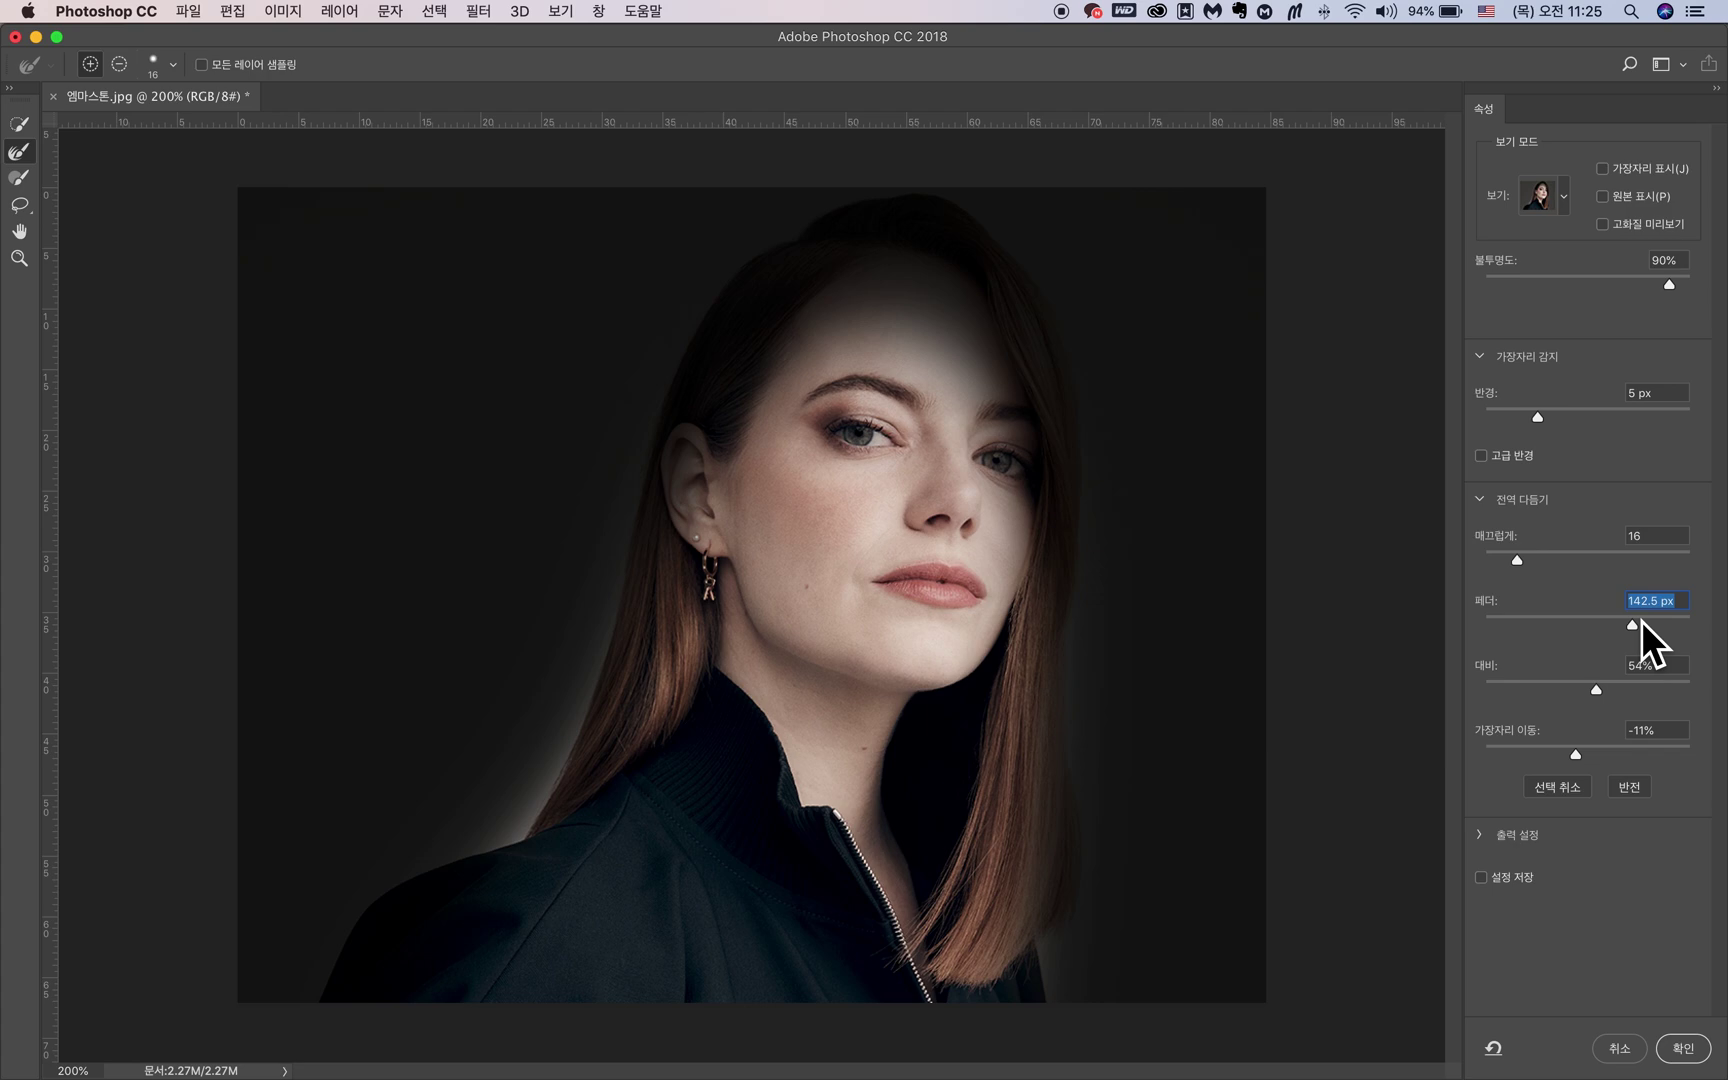
{"action": "left_click_drag", "start_coordinate": [1641, 630], "coordinate": [1371, 614]}
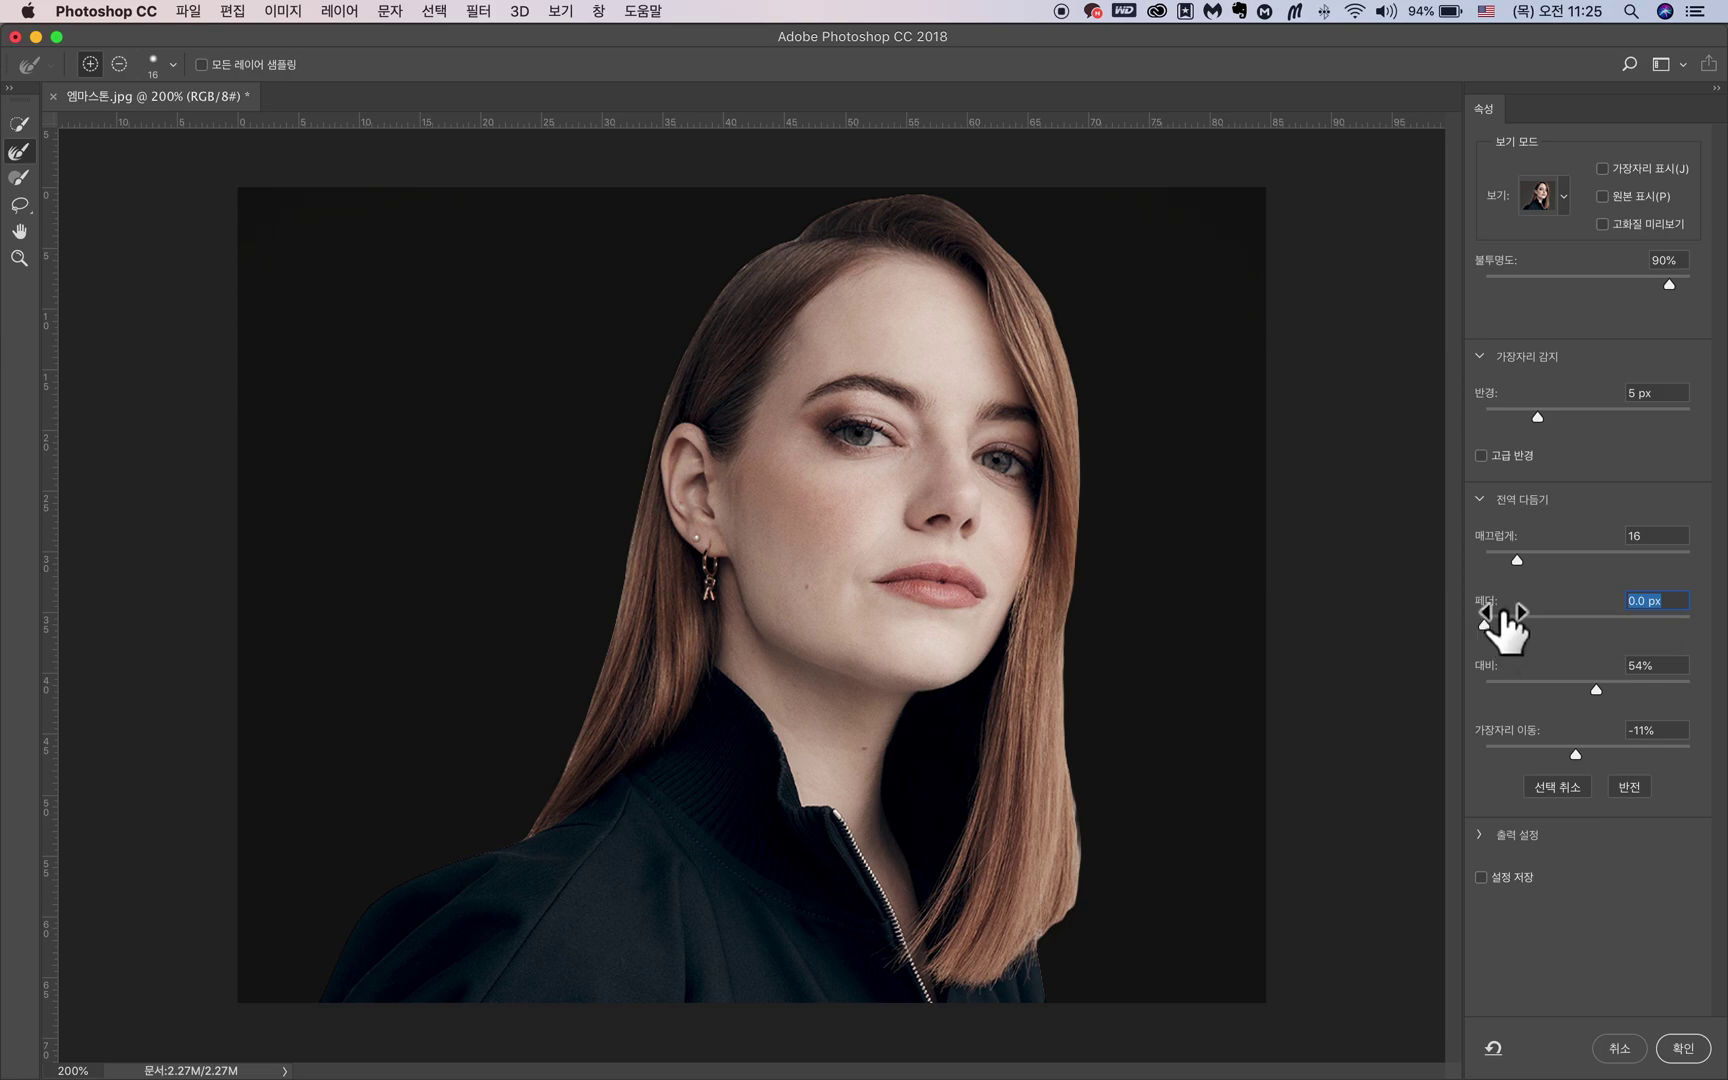
Apply the edge refinement and copy the selected woman to a new layer
{"action": "left_click", "coordinate": [1688, 1048]}
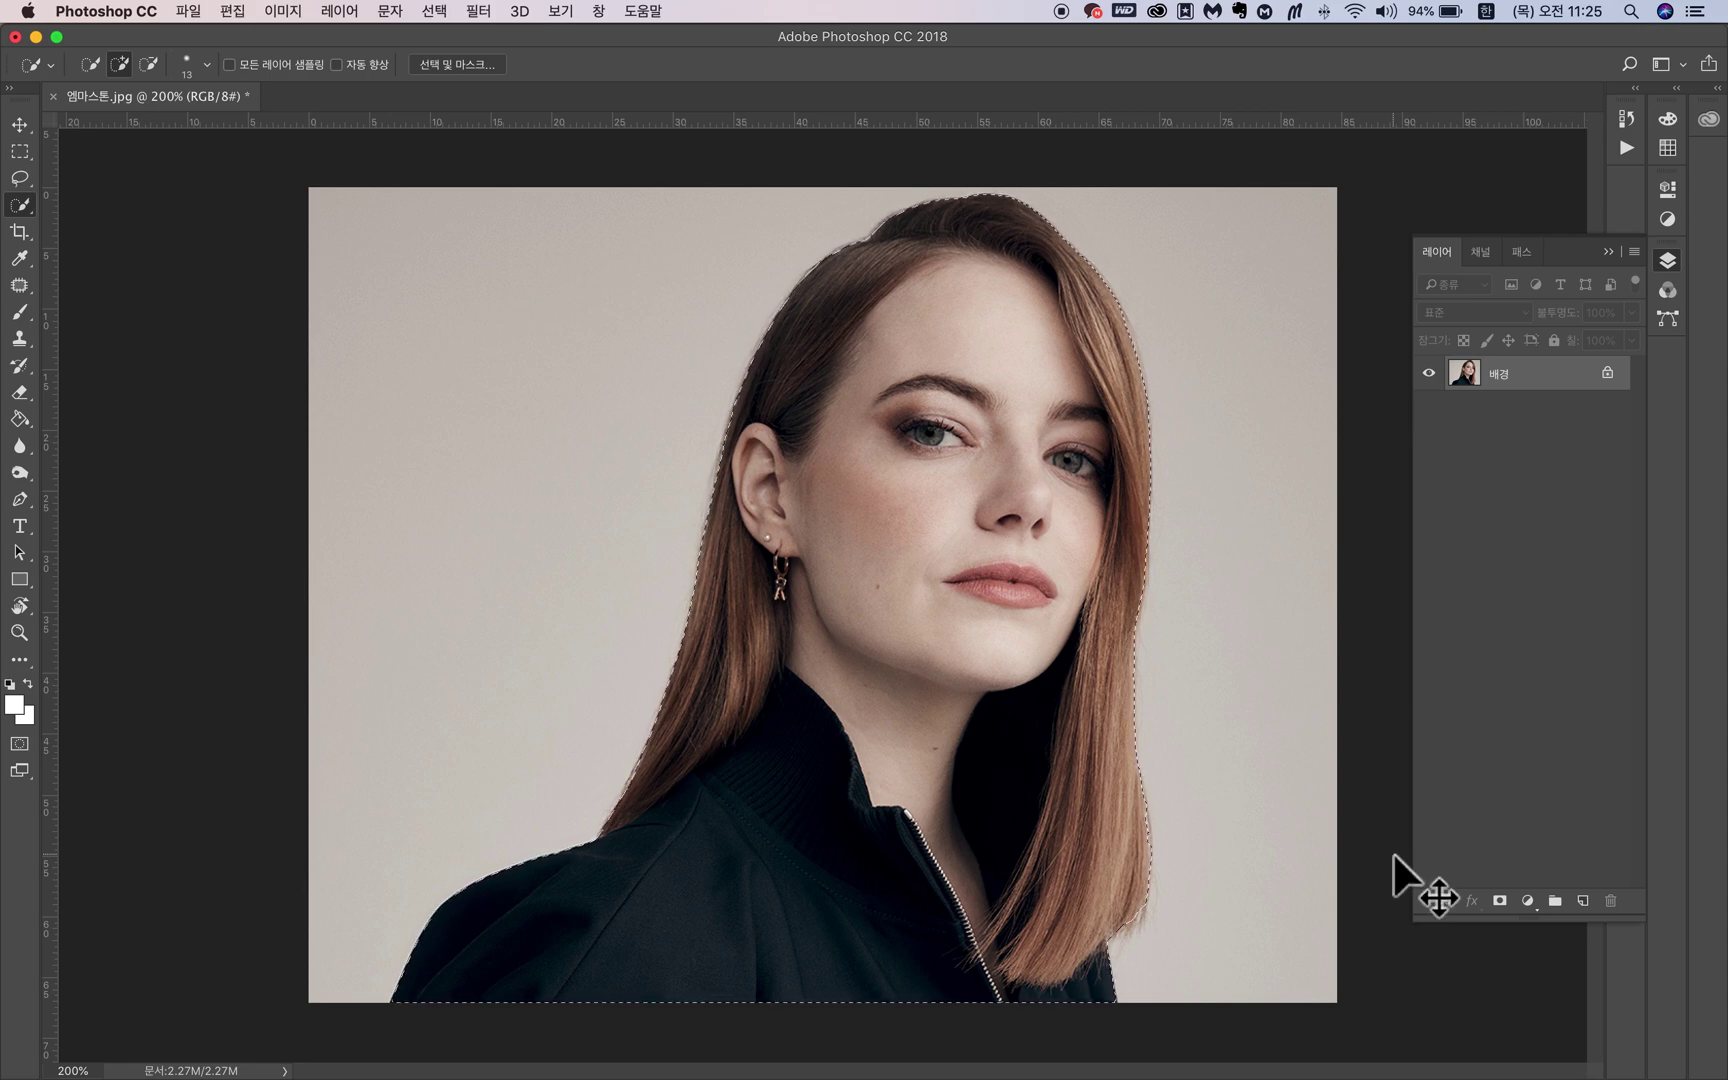
{"action": "key", "text": "super+j"}
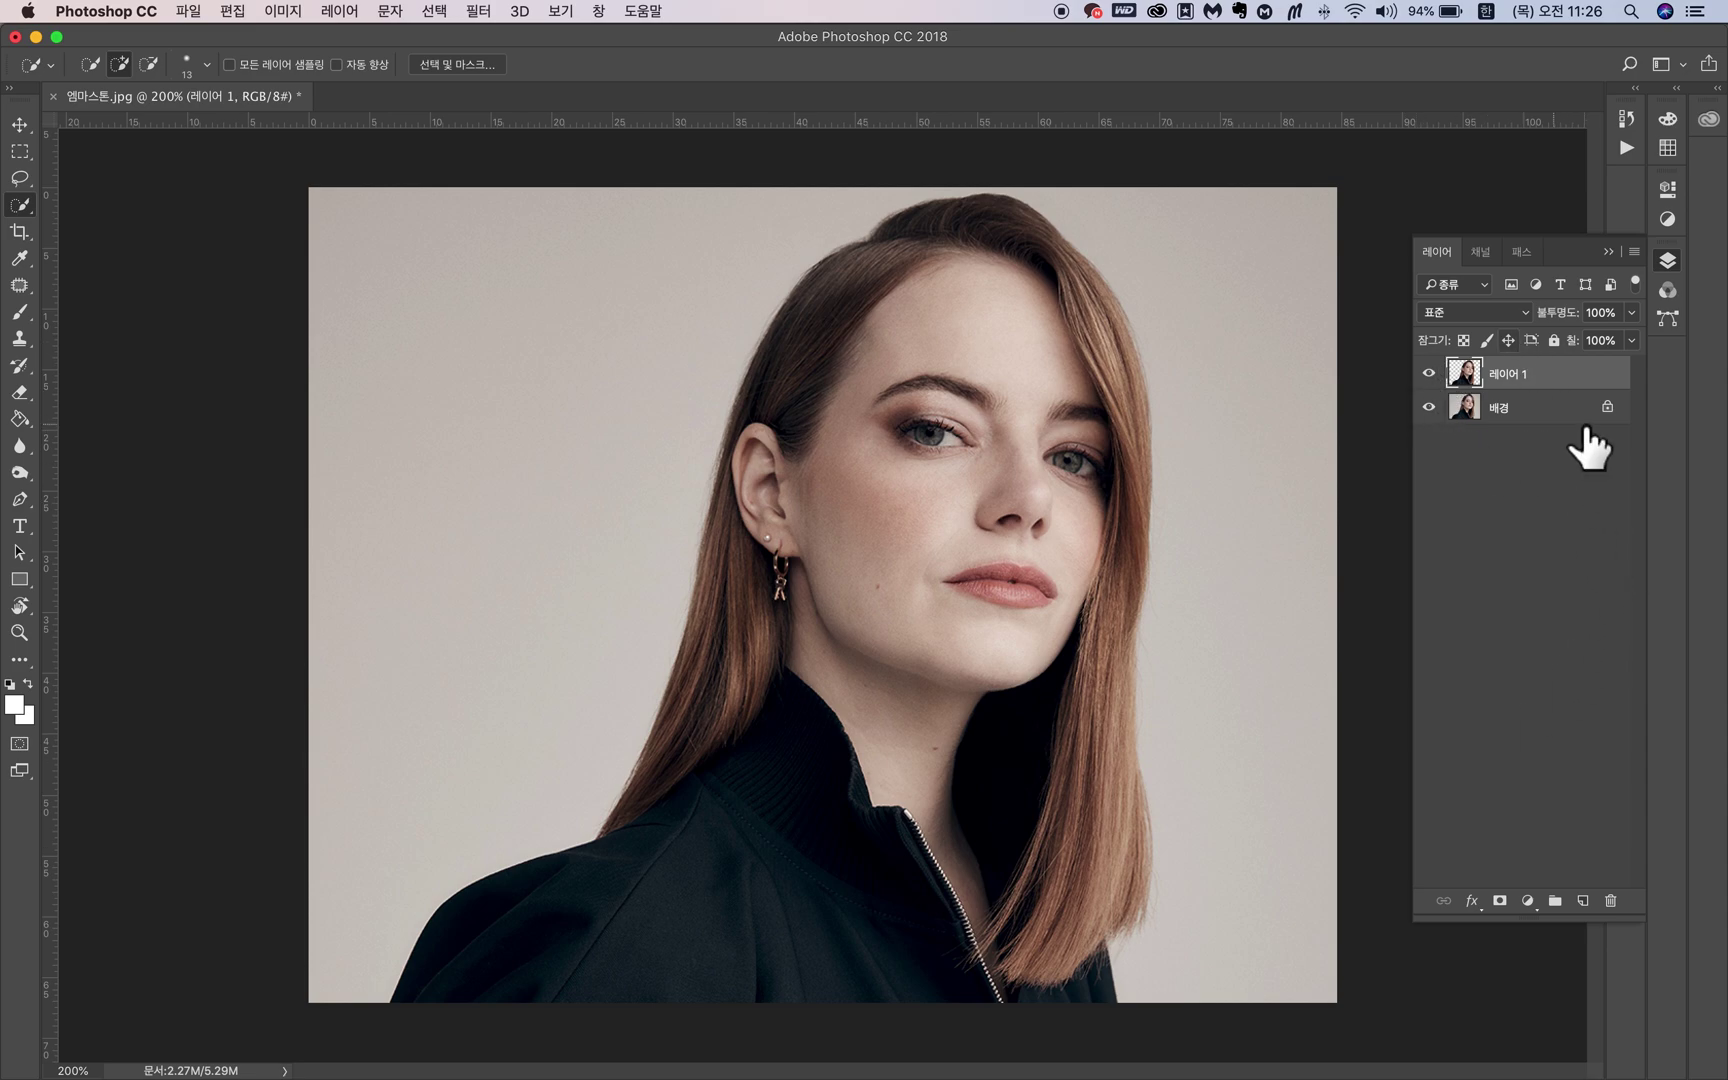
Hide the background layer, leaving only the cut-out layer of the woman displayed
{"action": "left_click", "coordinate": [1519, 419]}
{"action": "left_click", "coordinate": [1522, 379]}
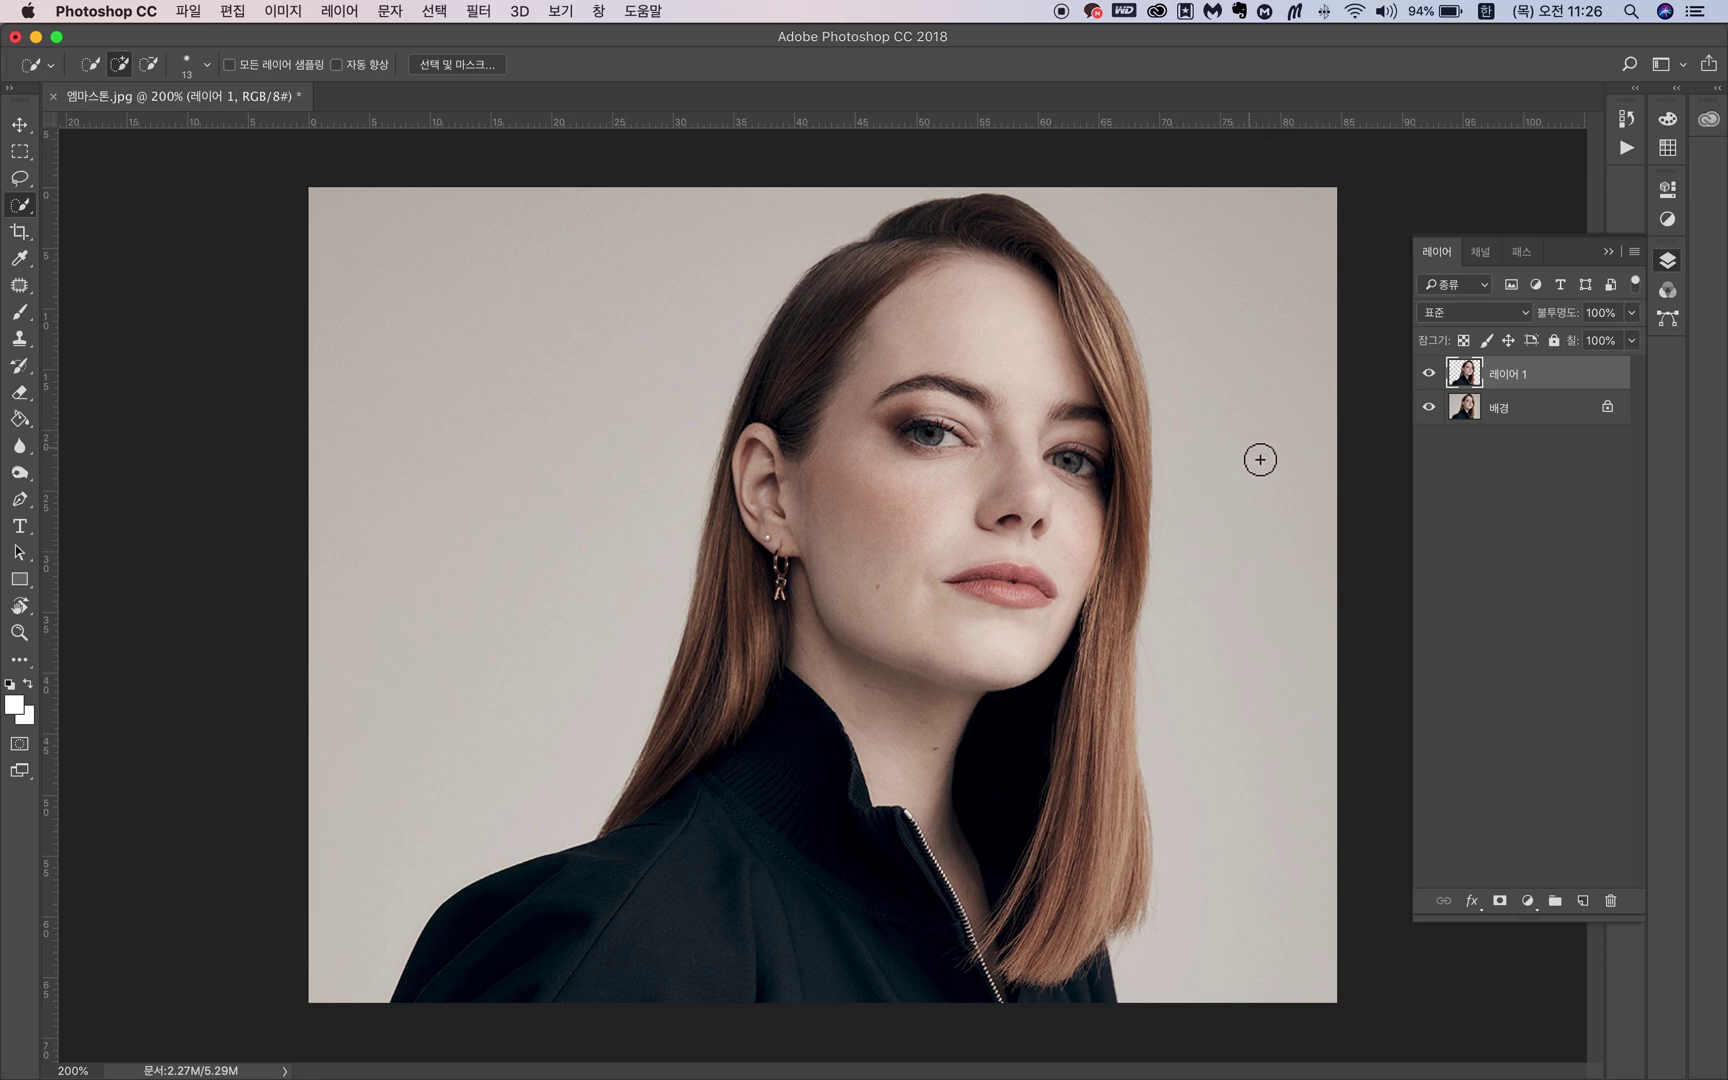
{"action": "left_click", "coordinate": [1442, 413]}
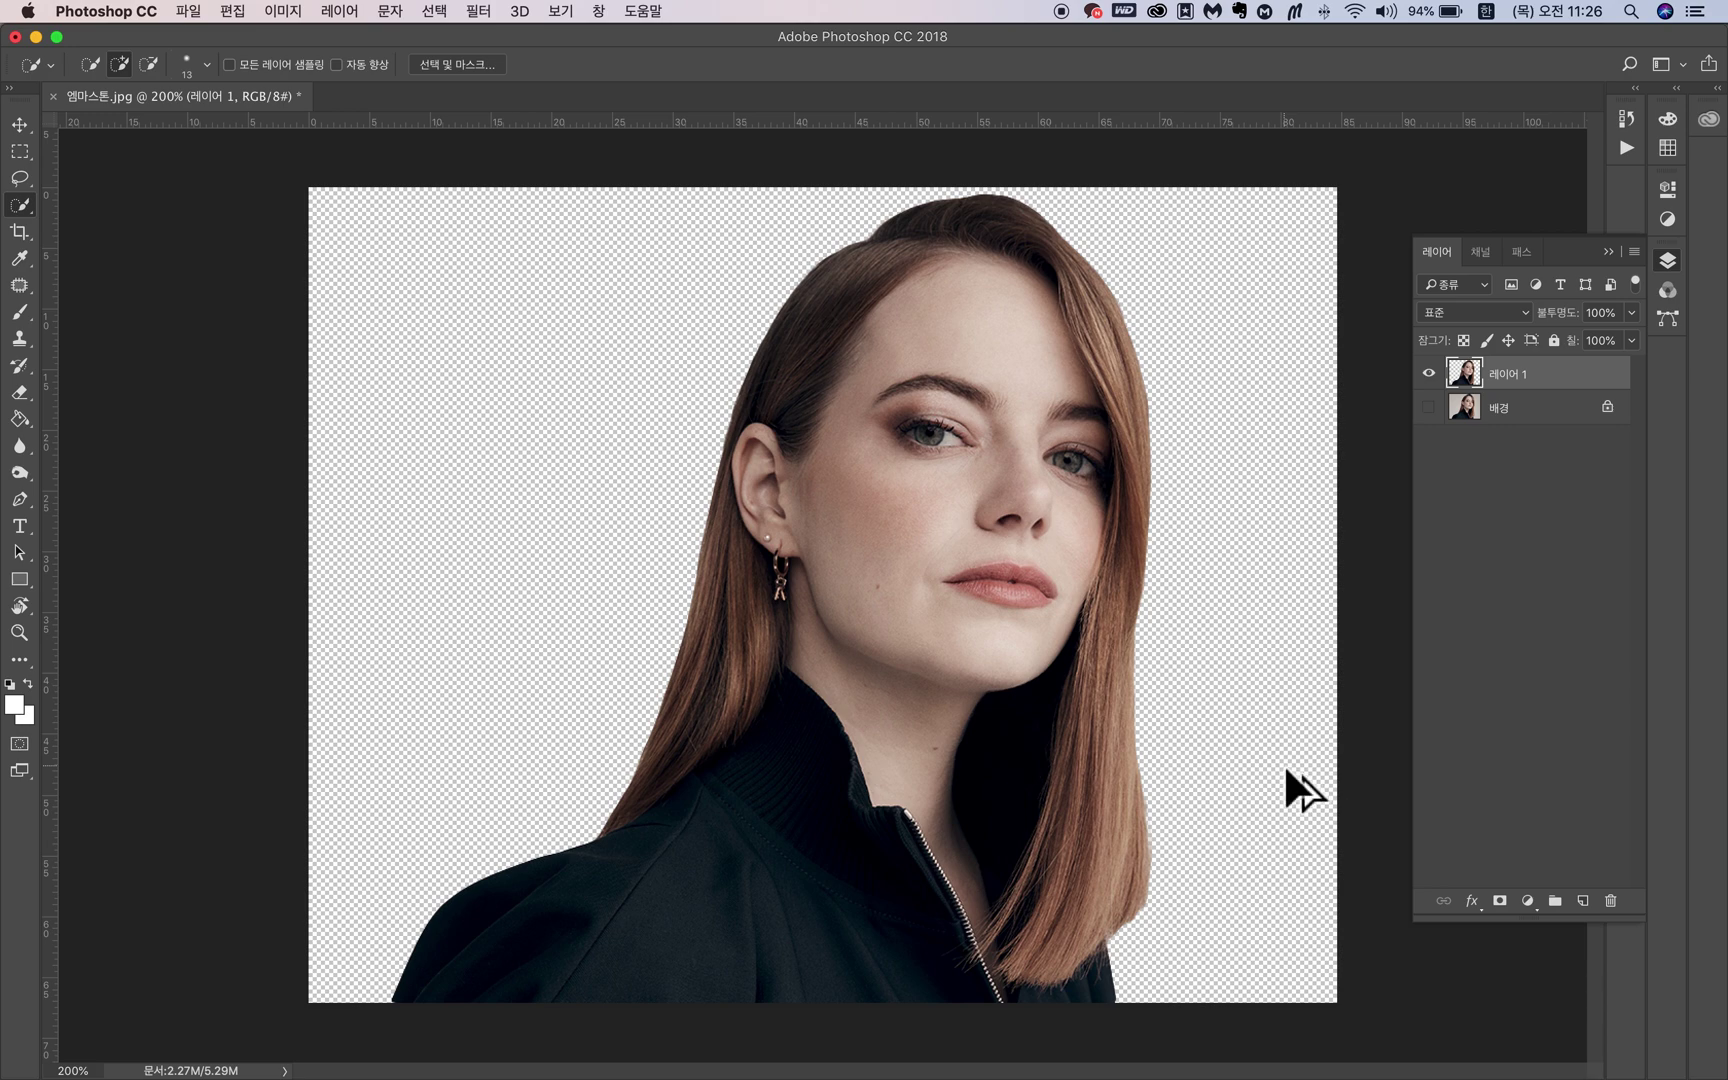
Export the cut-out with Save for Web (Legacy) as a transparent PNG-24 file, 엠마스톤.png, in the 9-누끼따기 folder
{"action": "key", "text": "super+alt+shift+s"}
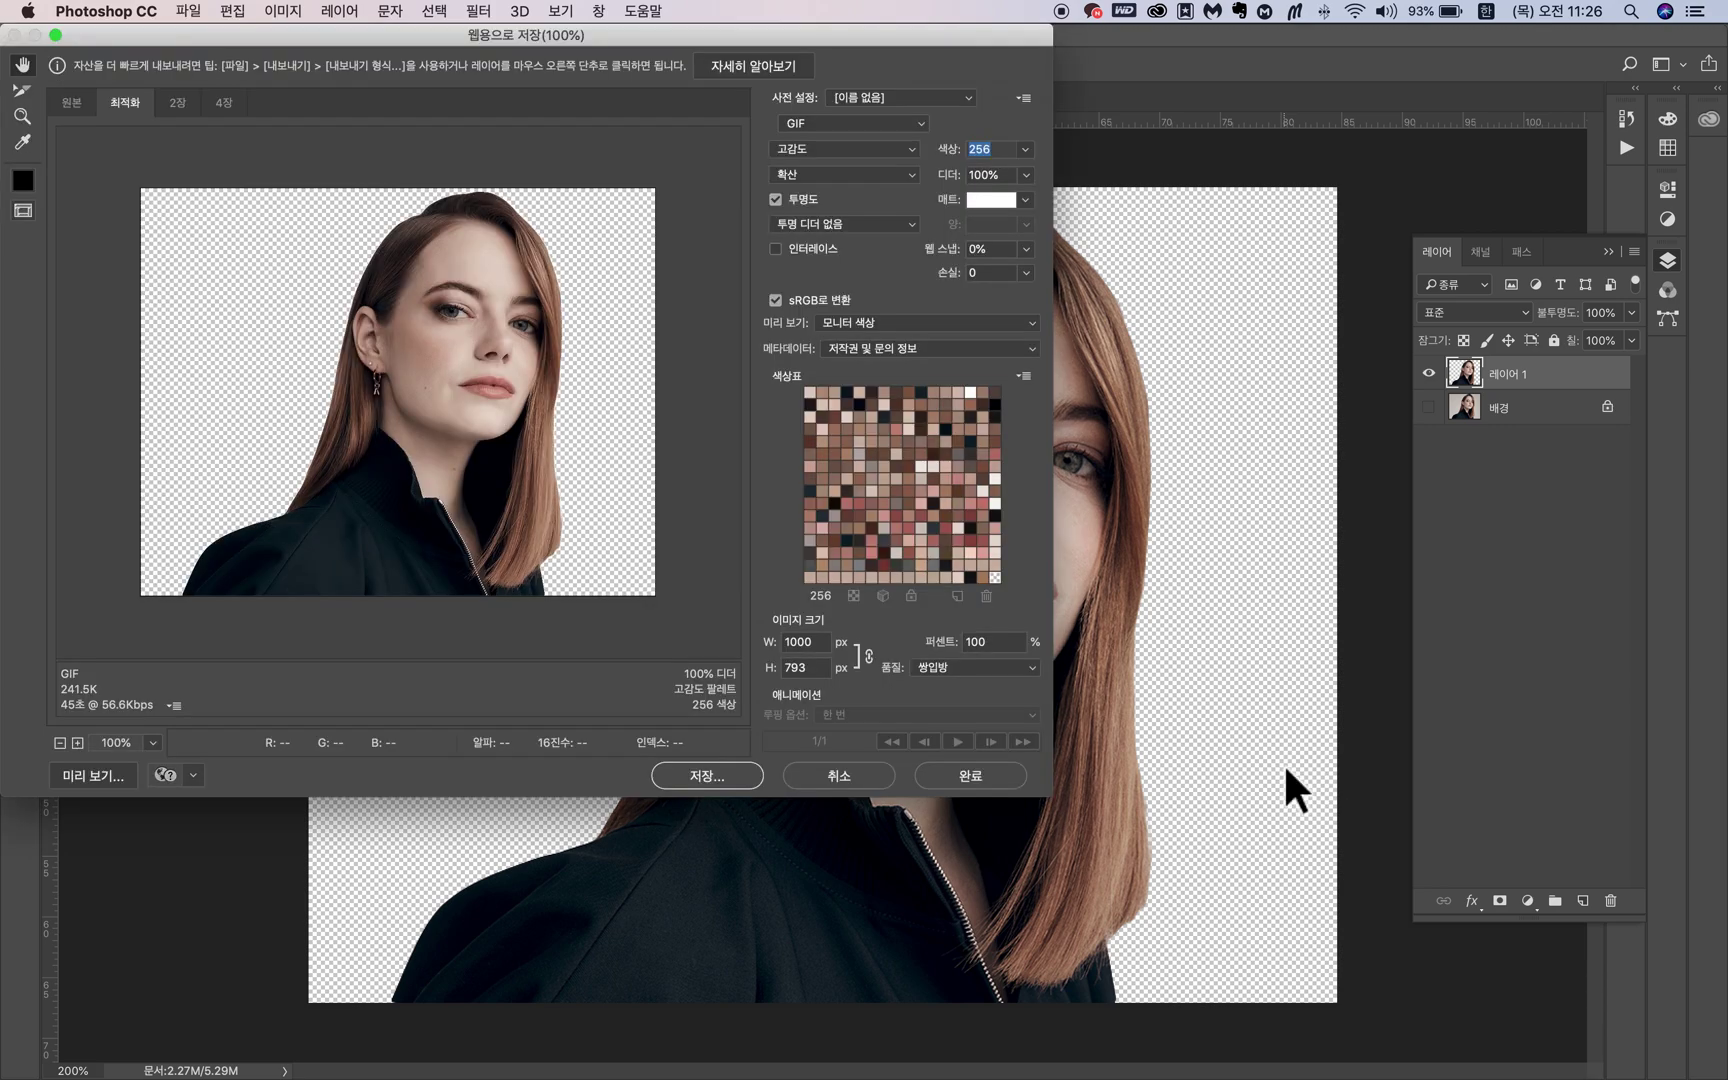
{"action": "key", "text": "Escape"}
{"action": "left_click", "coordinate": [188, 10]}
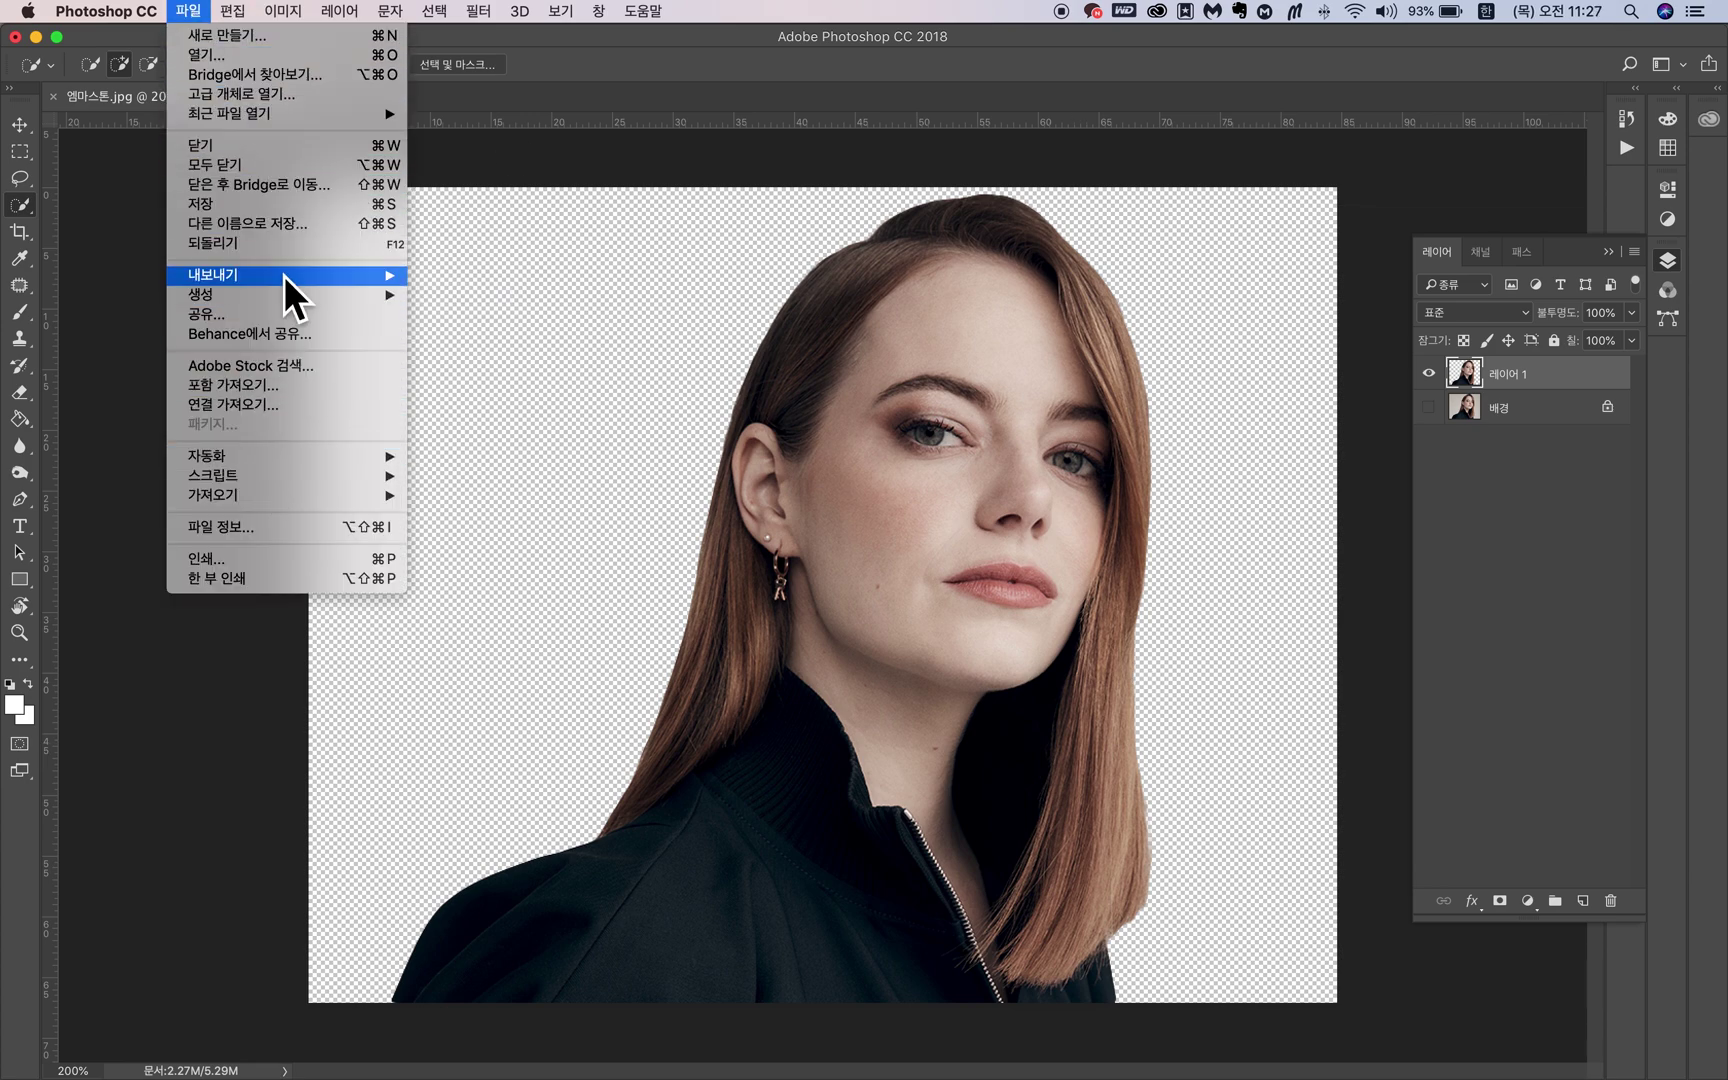
{"action": "mouse_move", "coordinate": [283, 284]}
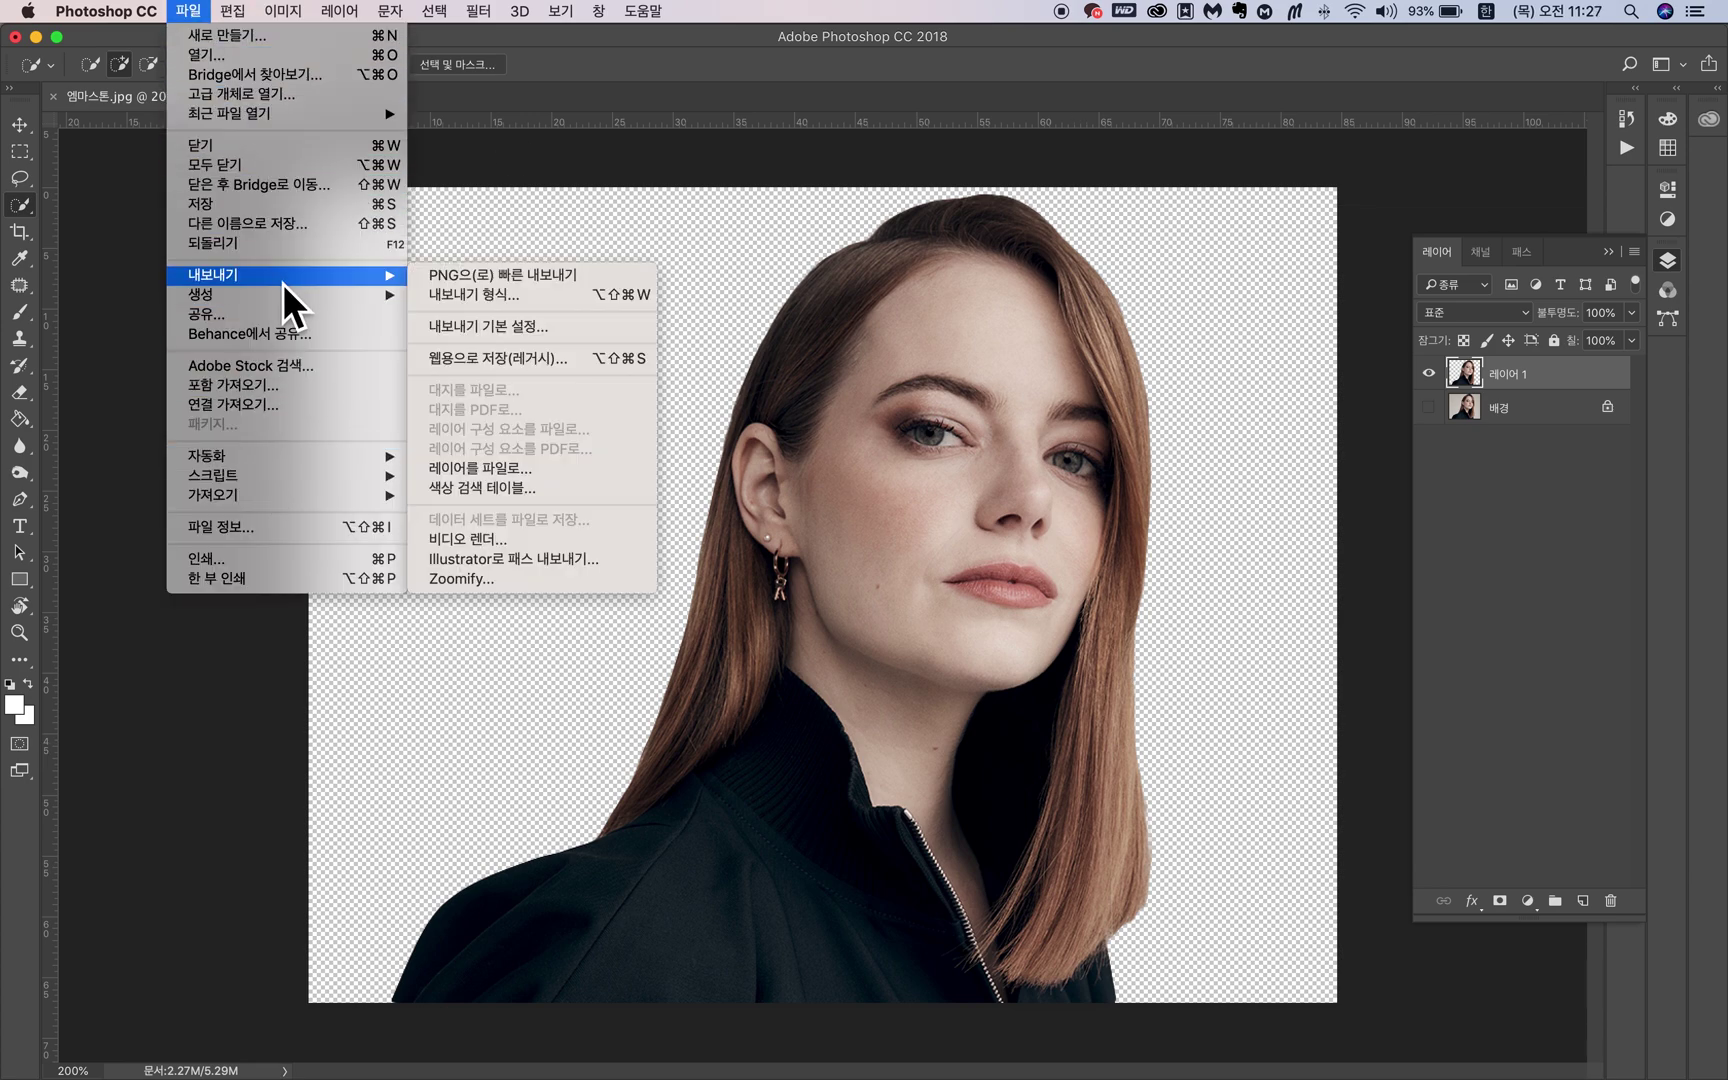
{"action": "left_click", "coordinate": [540, 367]}
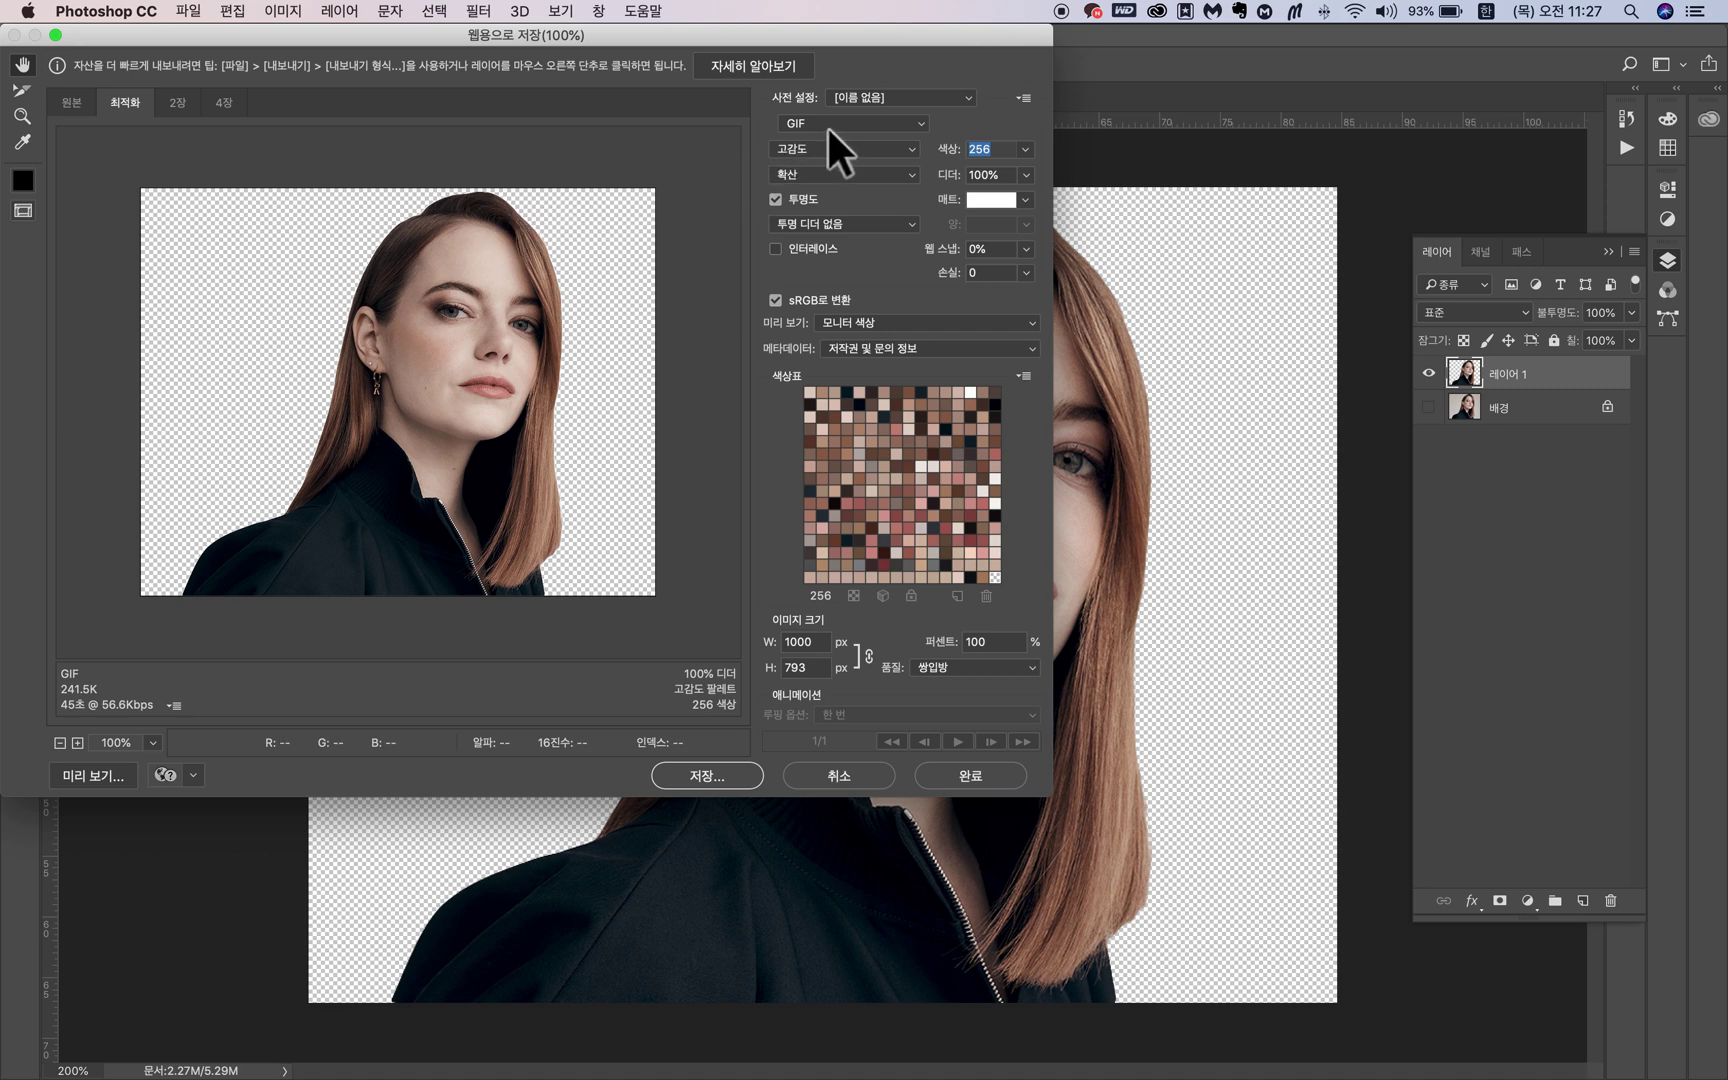
{"action": "left_click", "coordinate": [915, 126]}
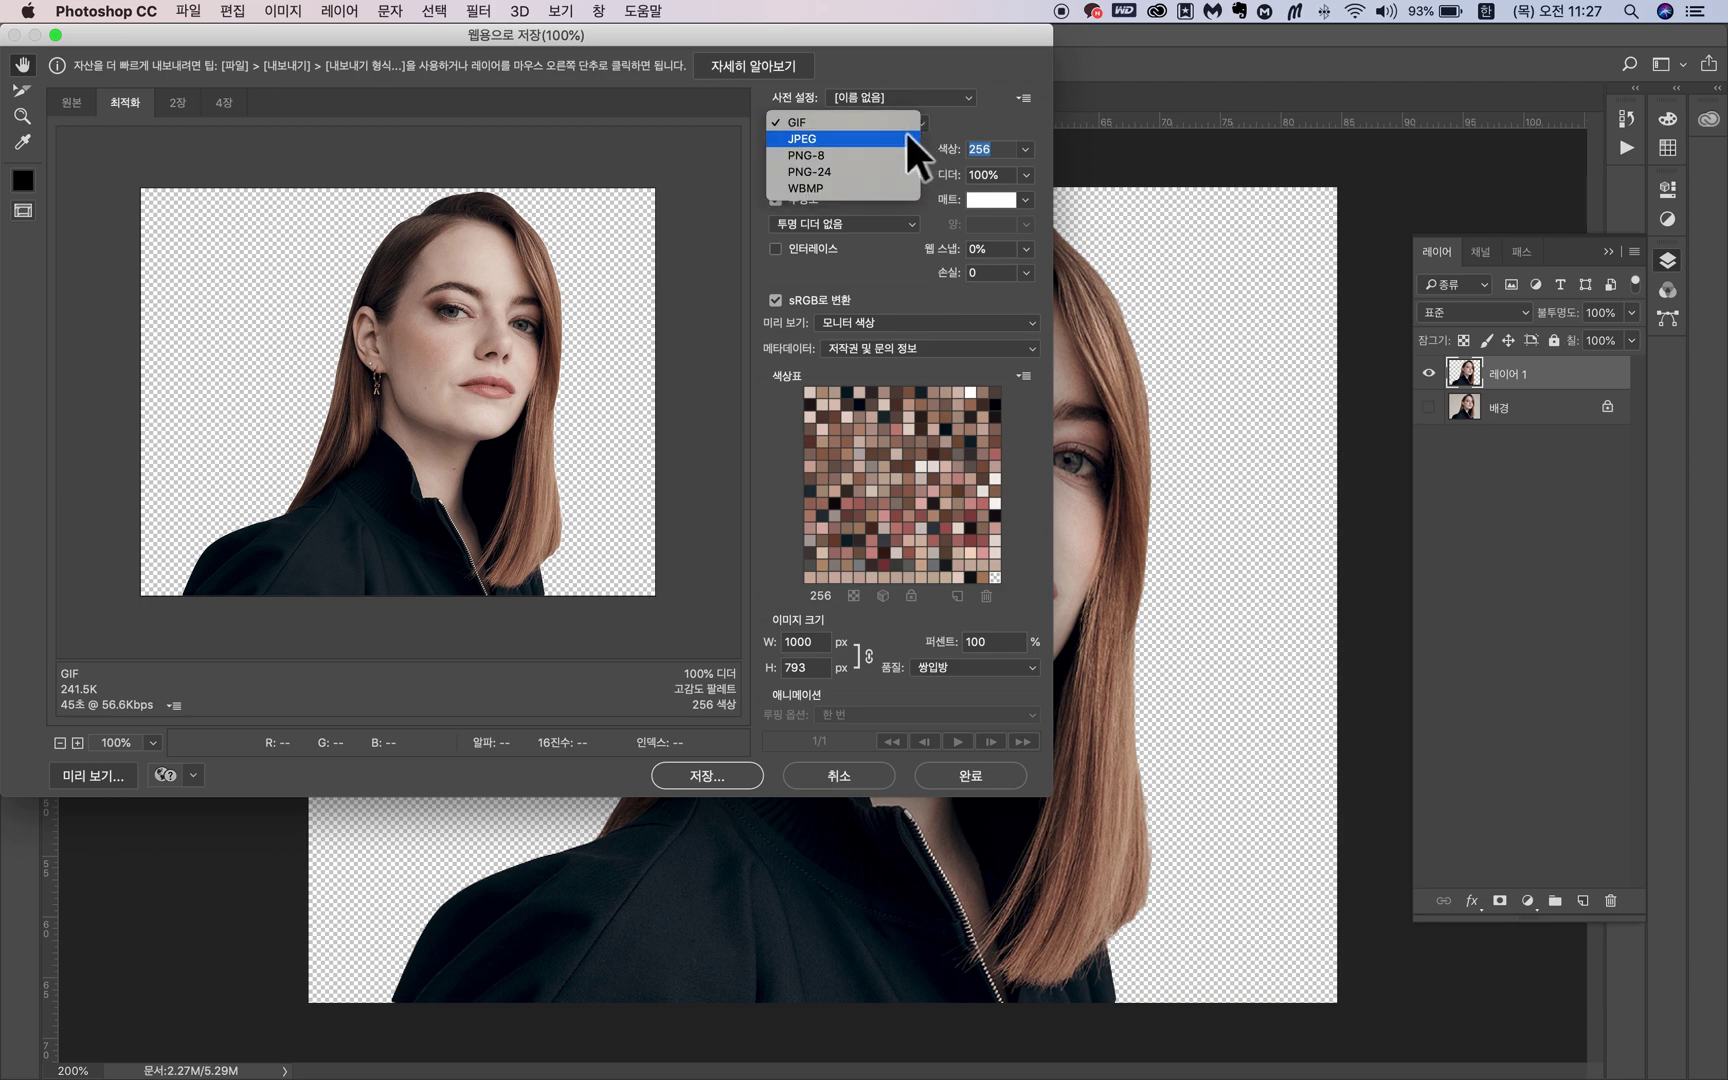
{"action": "left_click", "coordinate": [840, 156]}
{"action": "left_click", "coordinate": [822, 125]}
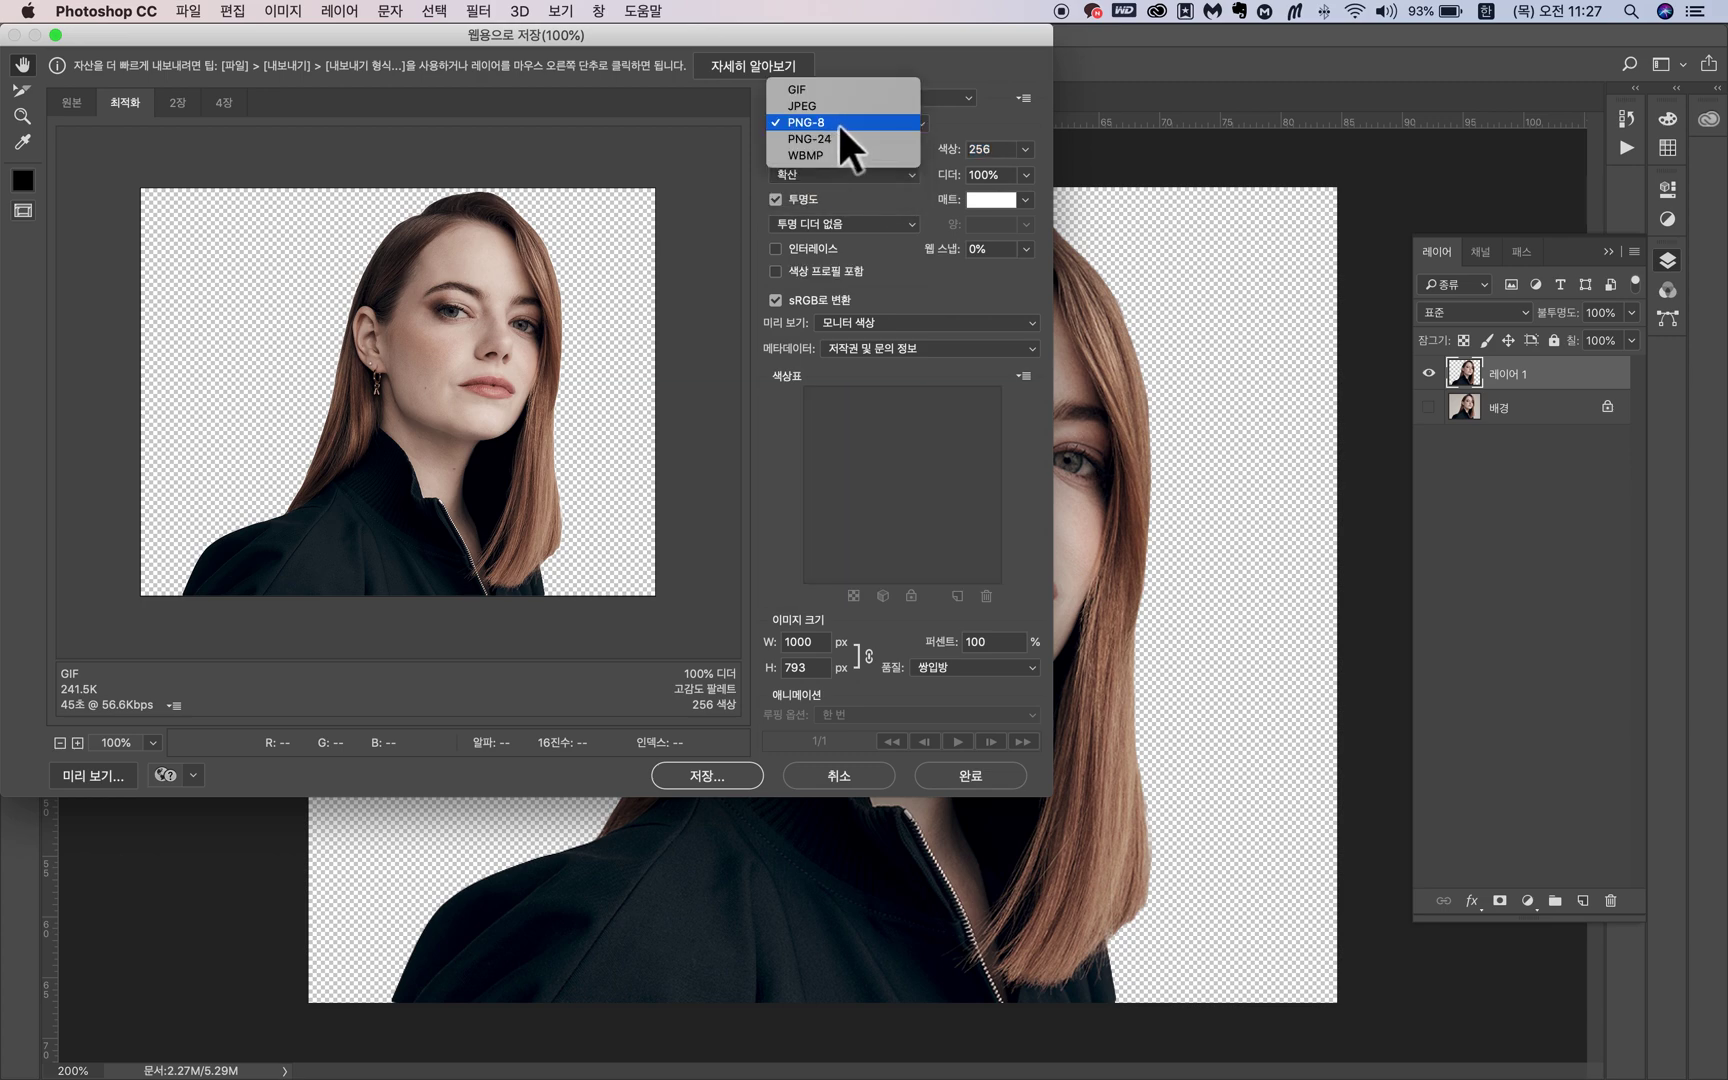
{"action": "left_click", "coordinate": [836, 138]}
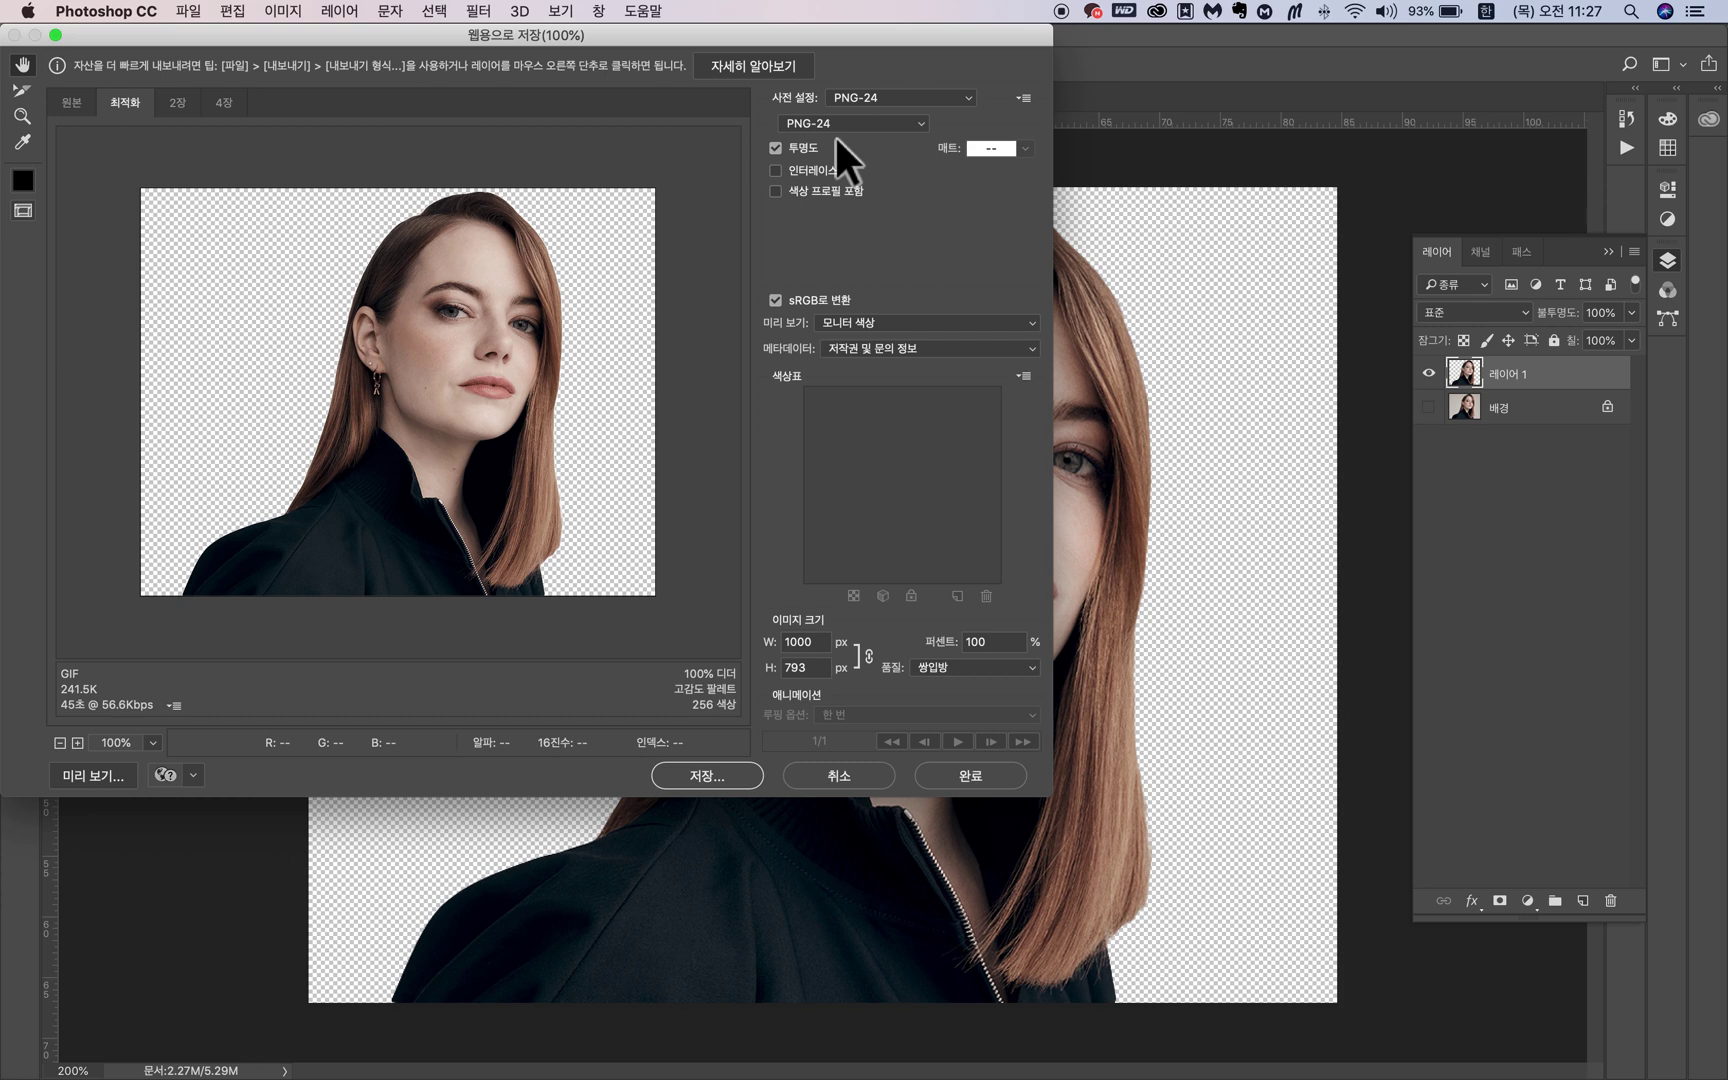
{"action": "left_click", "coordinate": [693, 782]}
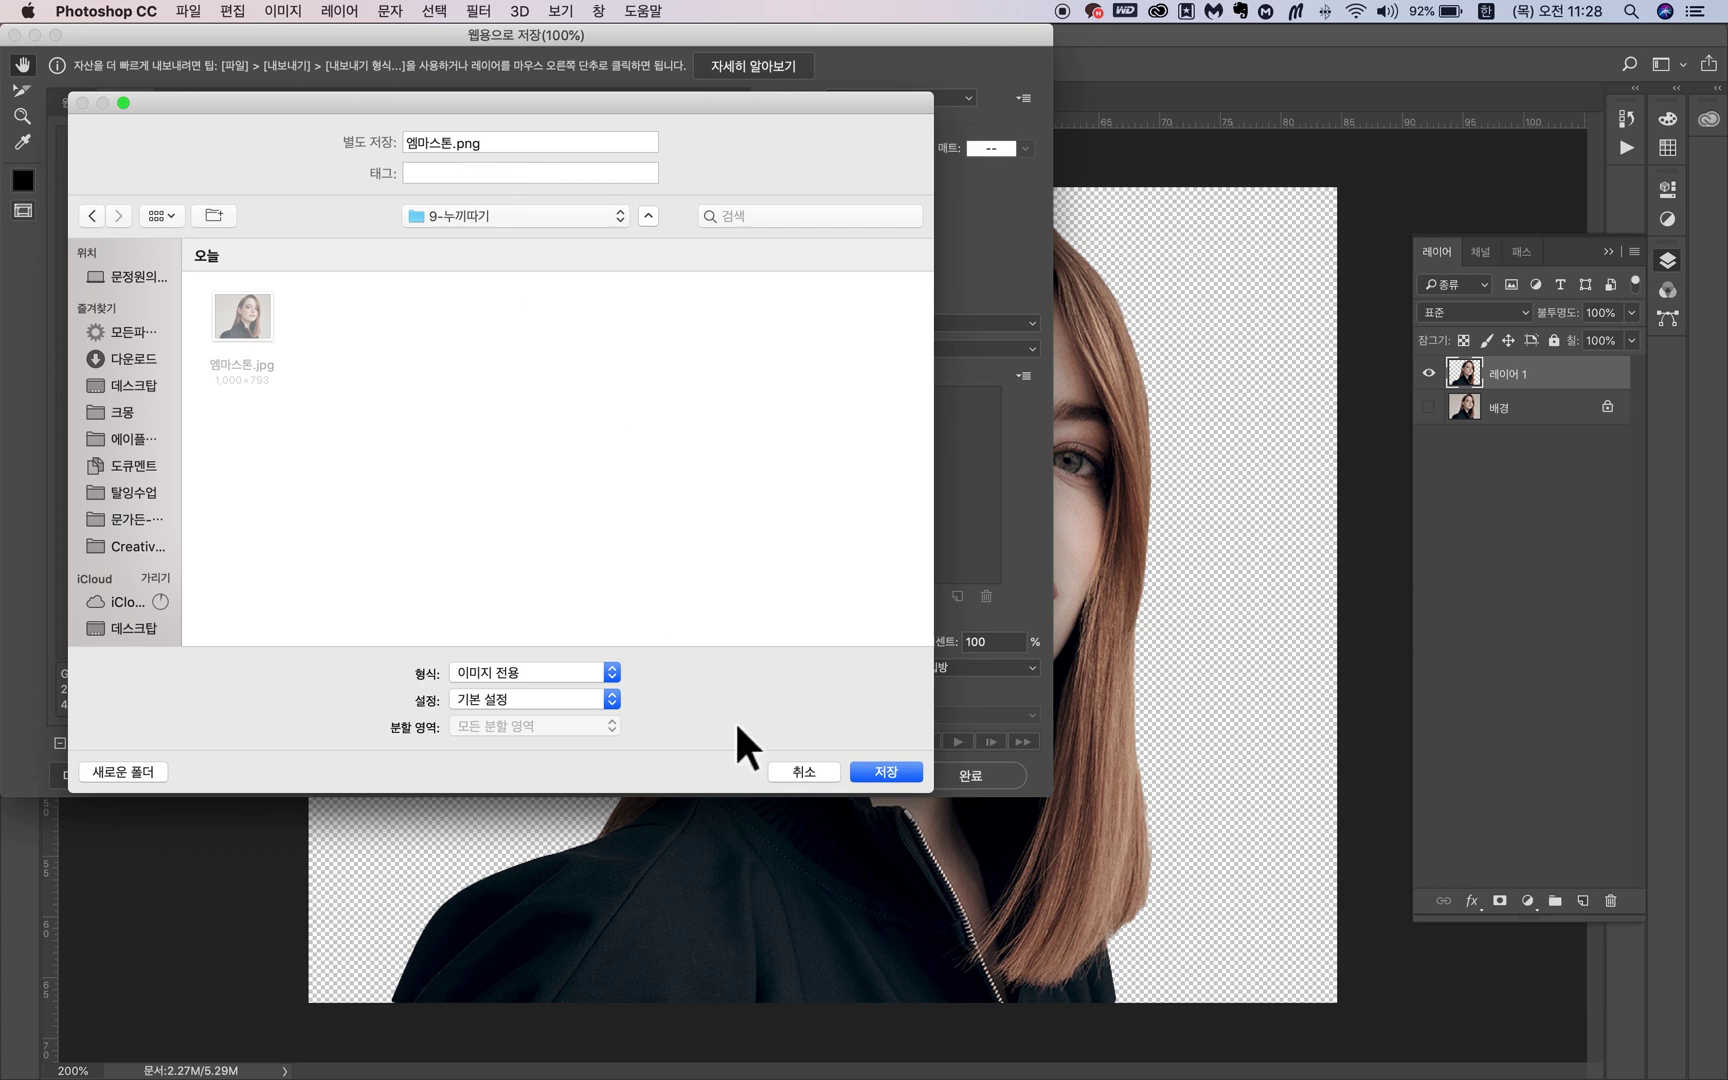
{"action": "left_click", "coordinate": [905, 778]}
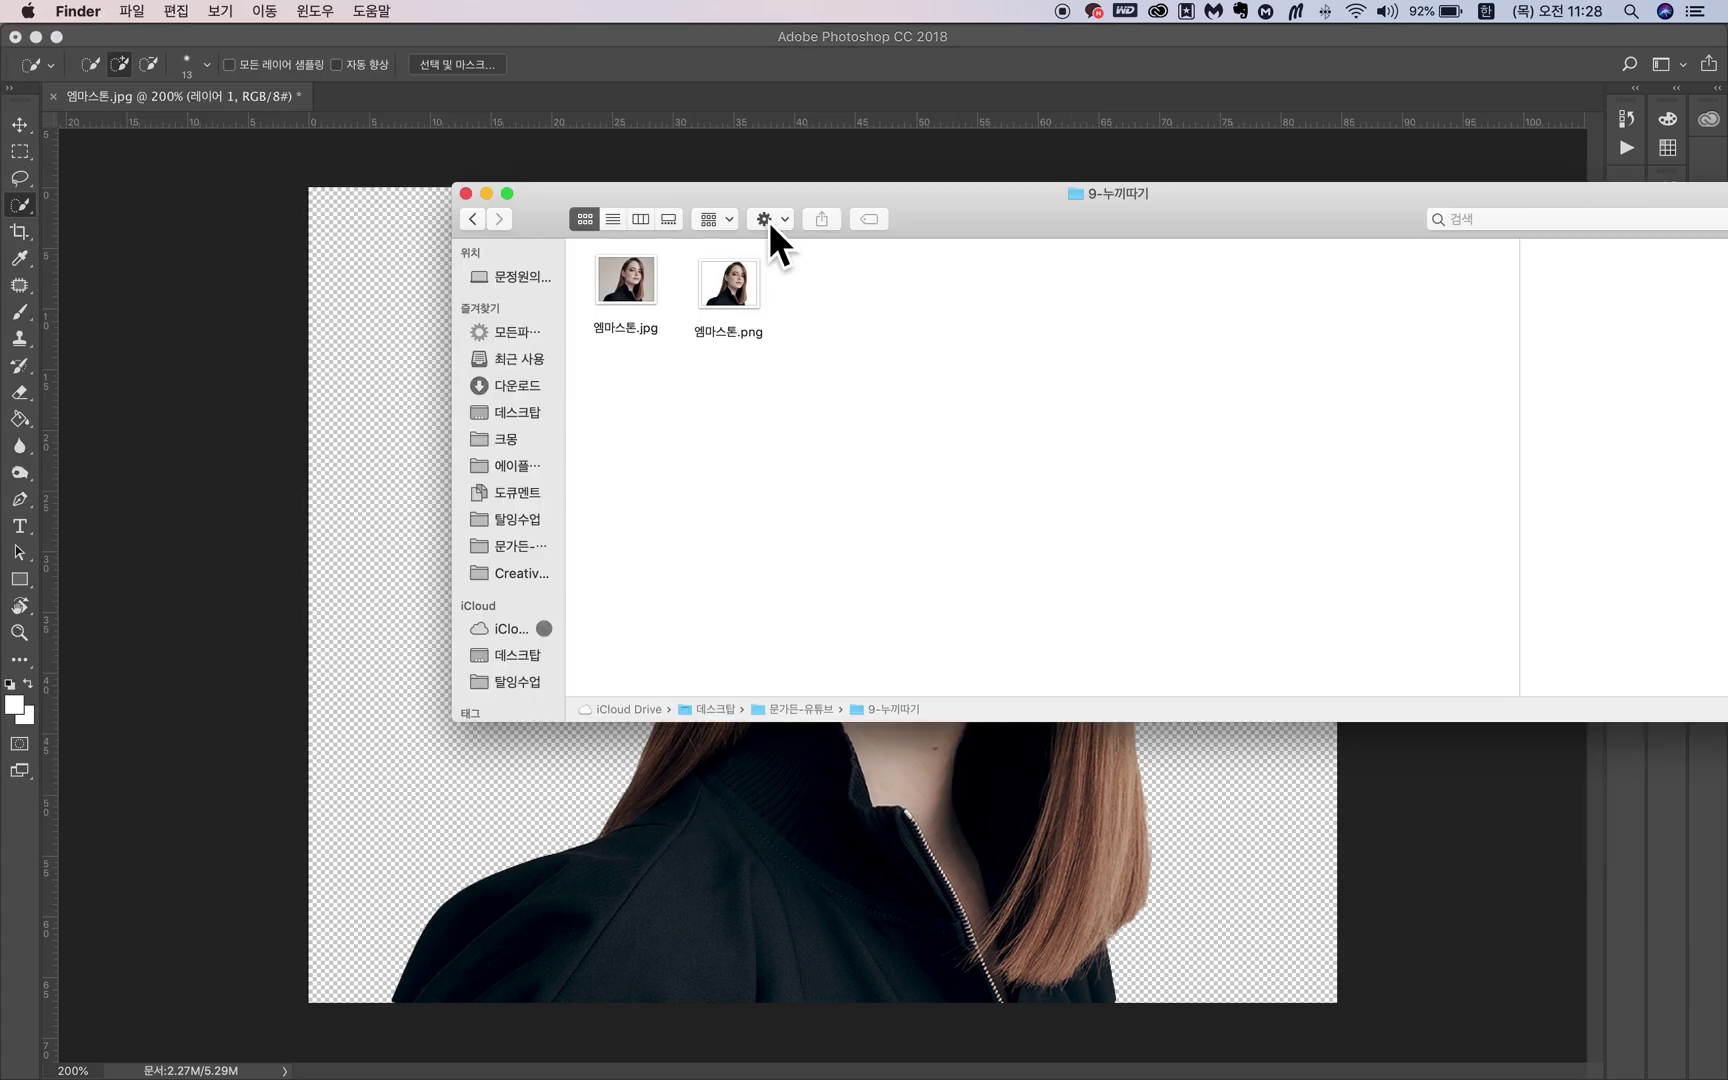
Open 엠마스톤.jpg and 엠마스톤.png from the Finder folder in Preview and compare the two images side by side
{"action": "left_click_drag", "start_coordinate": [766, 373], "coordinate": [645, 292]}
{"action": "double_click", "coordinate": [646, 291]}
{"action": "left_click", "coordinate": [1321, 279]}
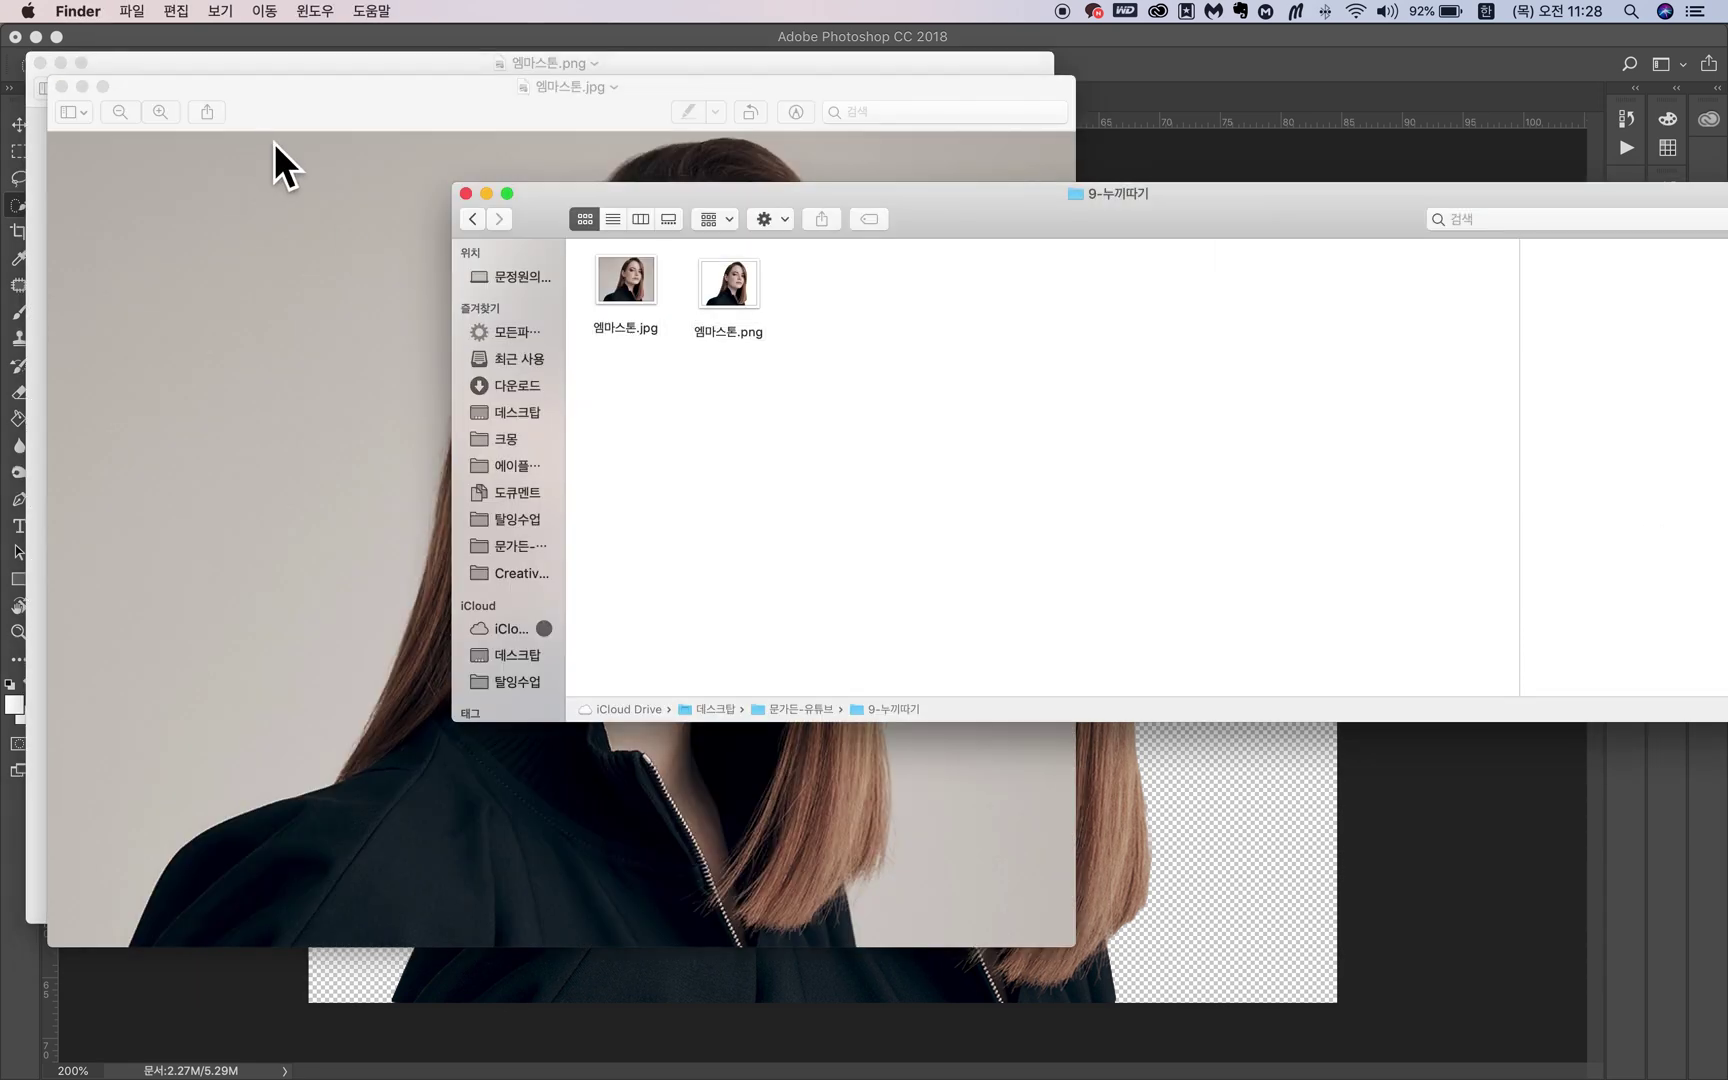
{"action": "left_click", "coordinate": [485, 192]}
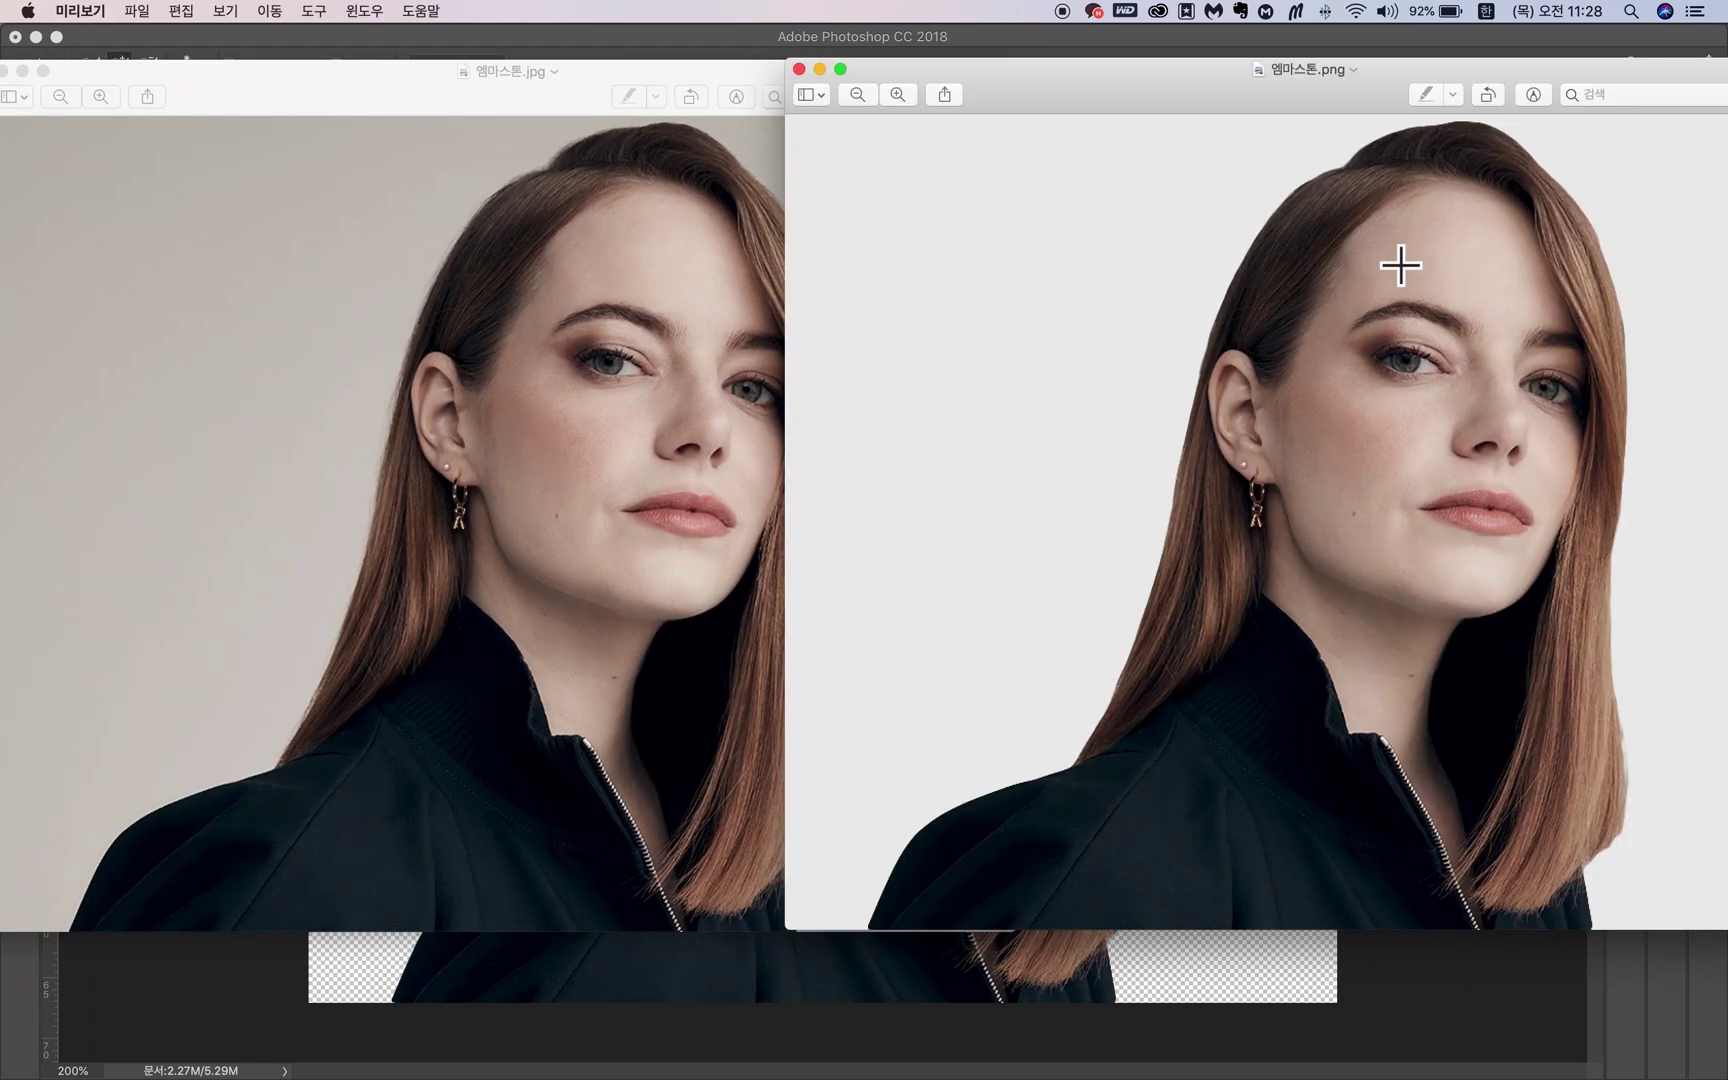
{"action": "left_click", "coordinate": [347, 301]}
{"action": "left_click", "coordinate": [1222, 366]}
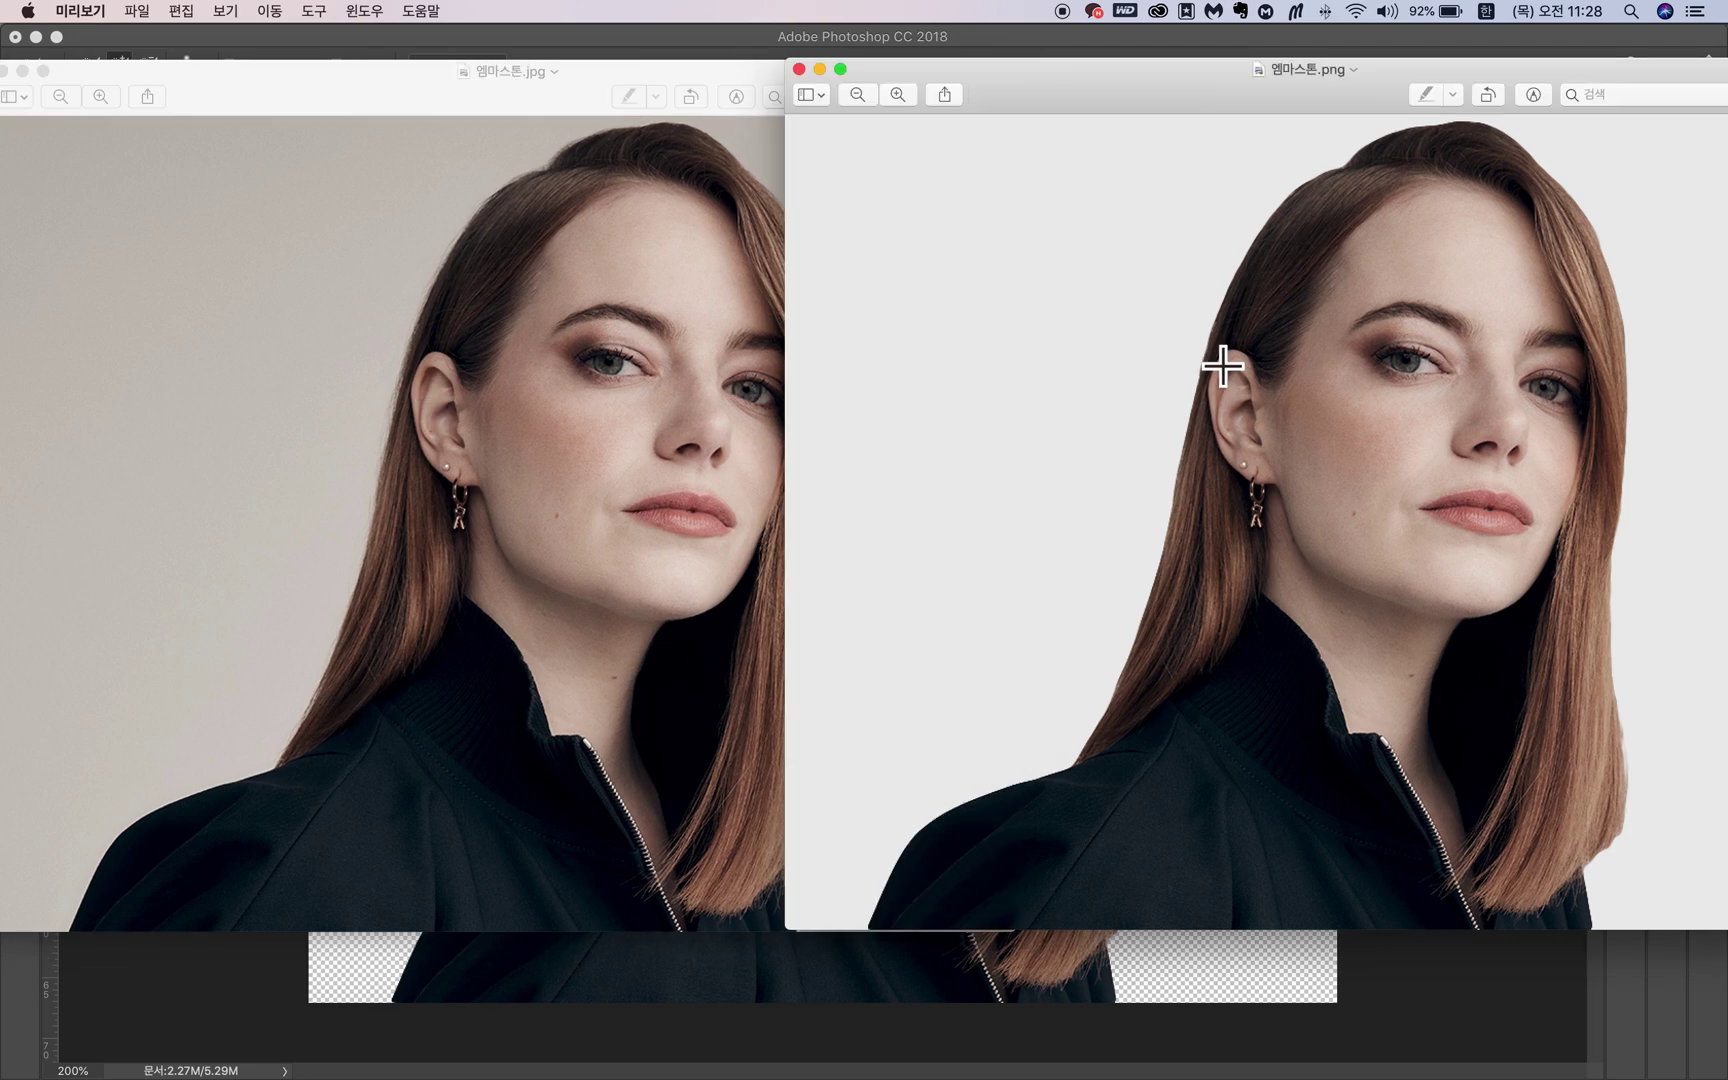